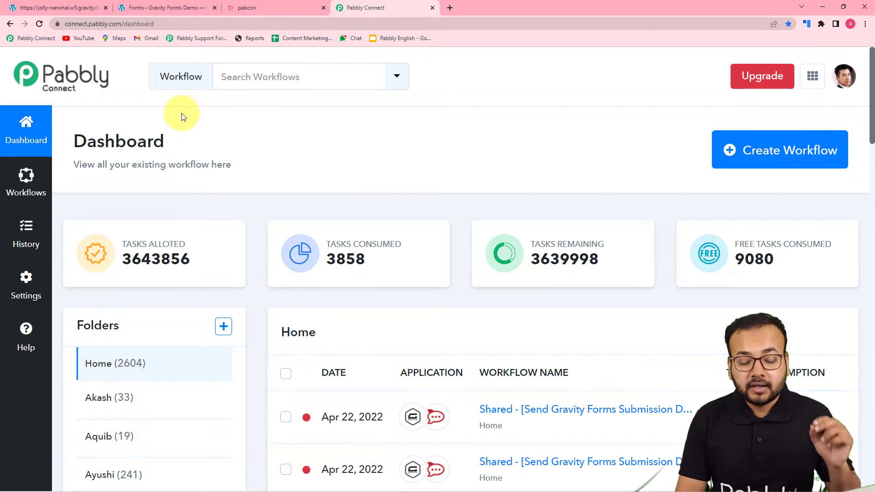
Start a new workflow from the Pabbly Connect dashboard
left_click(776, 158)
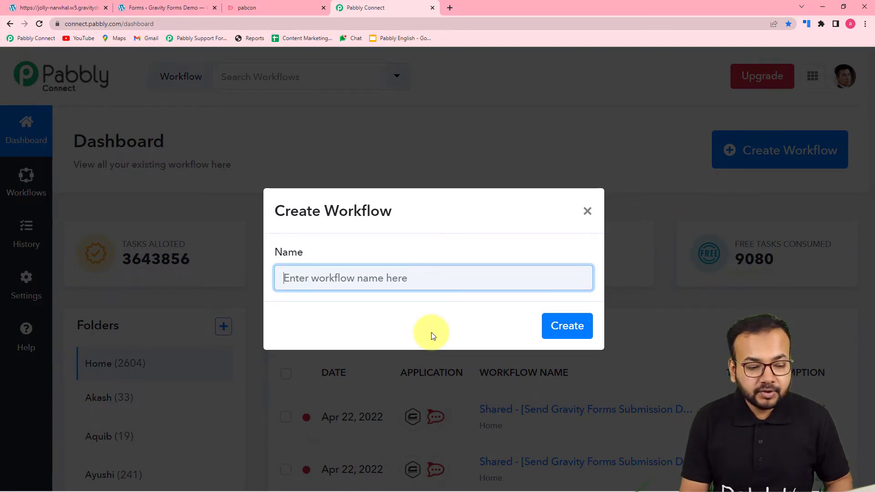
Create the workflow named 'Gravity Forms to Rocket.Chat Automation'
type("Gravity Forms to Rocket")
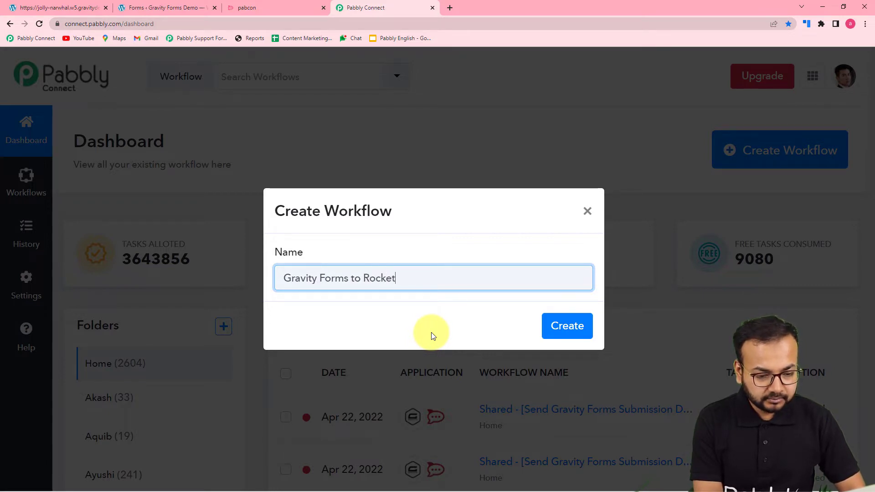
type(".Ch")
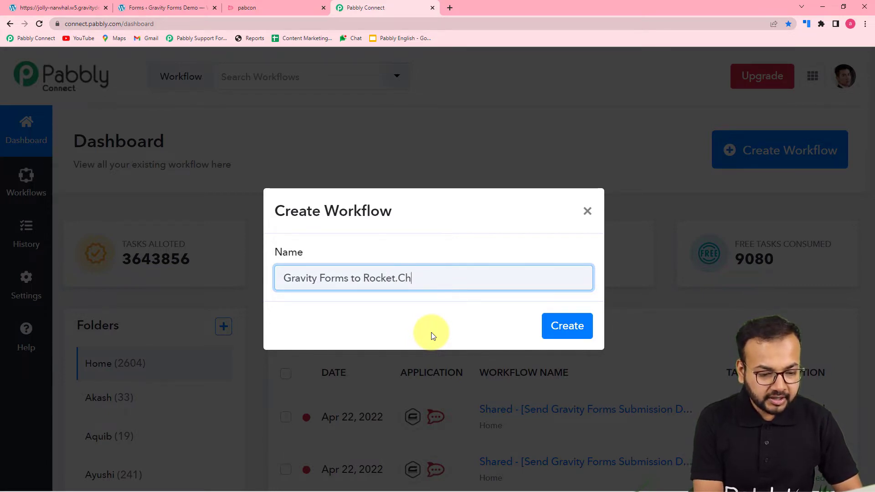
type("at A")
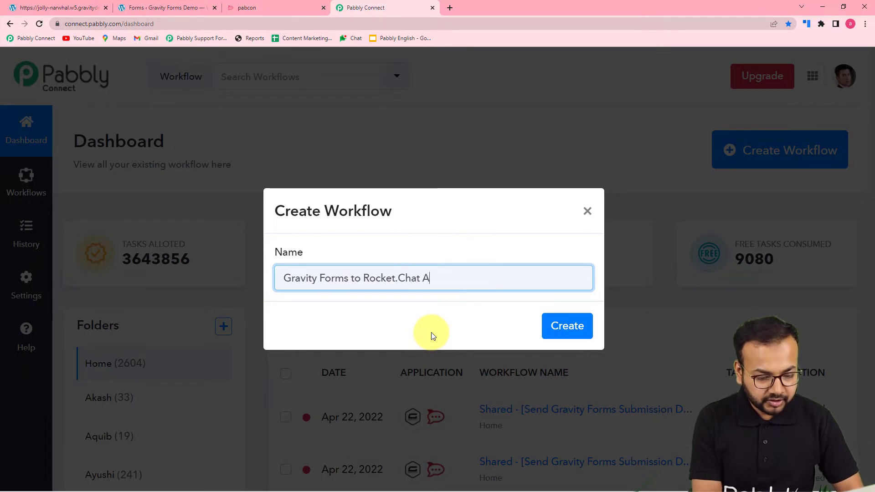
type("utomation")
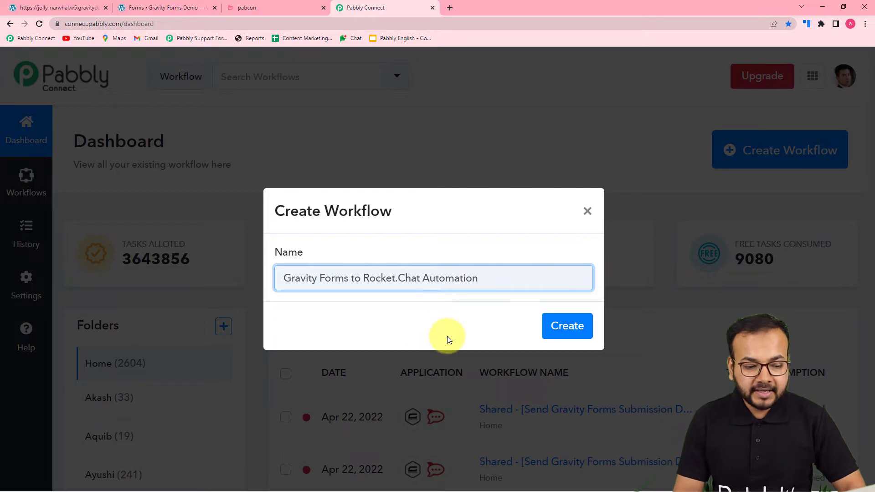
left_click(571, 333)
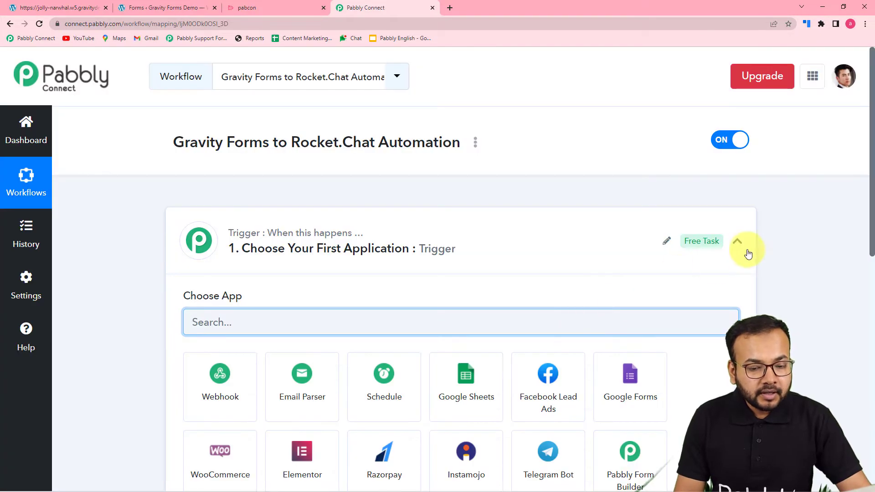
Search 'grav' and set Gravity Forms as the workflow's trigger app
left_click(738, 242)
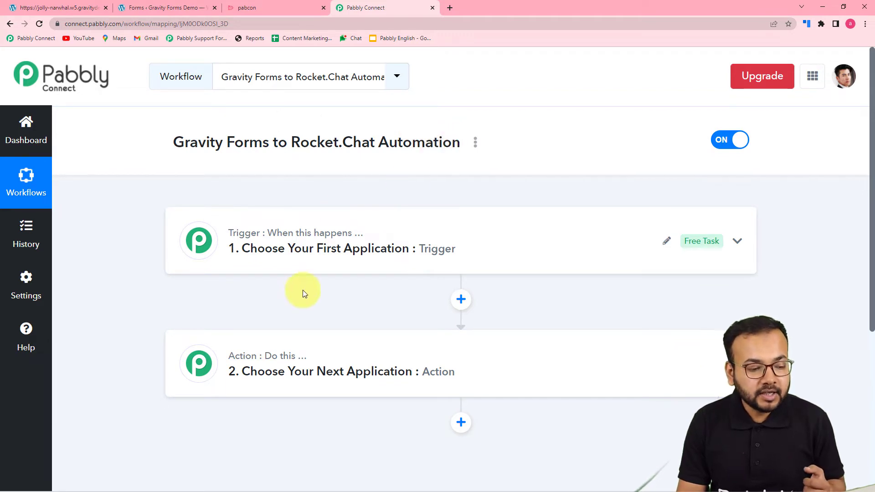
left_click(282, 256)
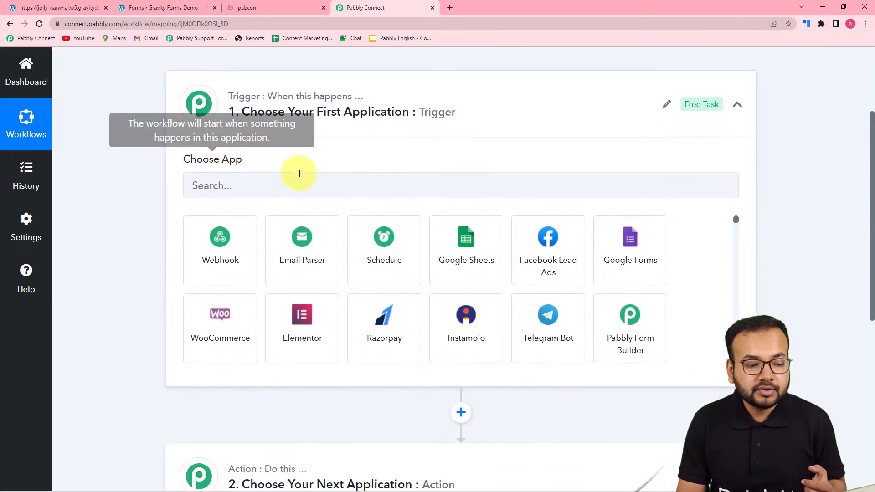
left_click(293, 187)
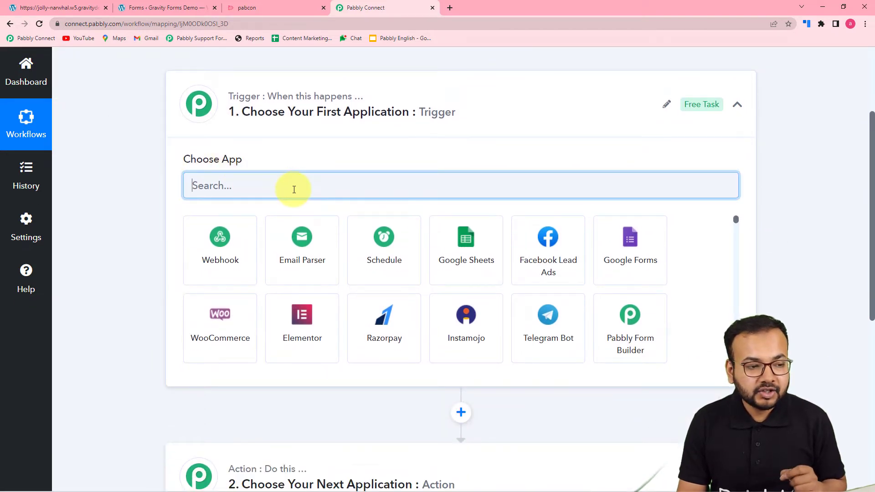
type("gravity")
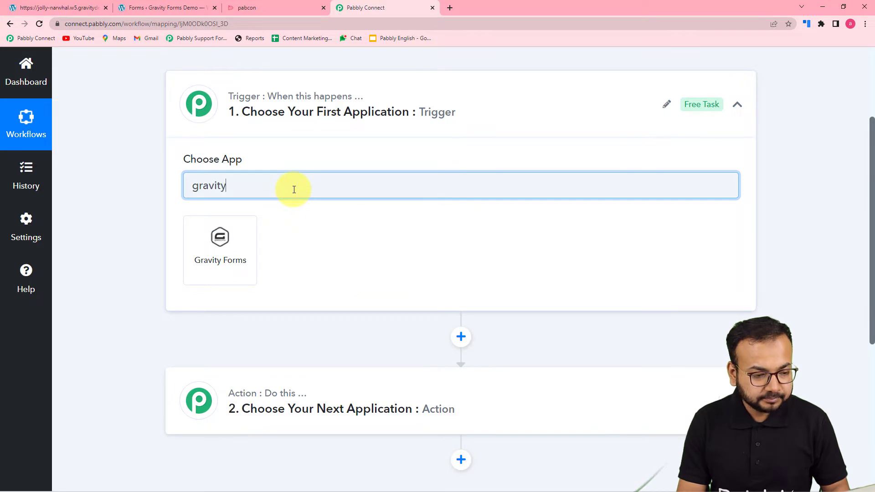
left_click(238, 271)
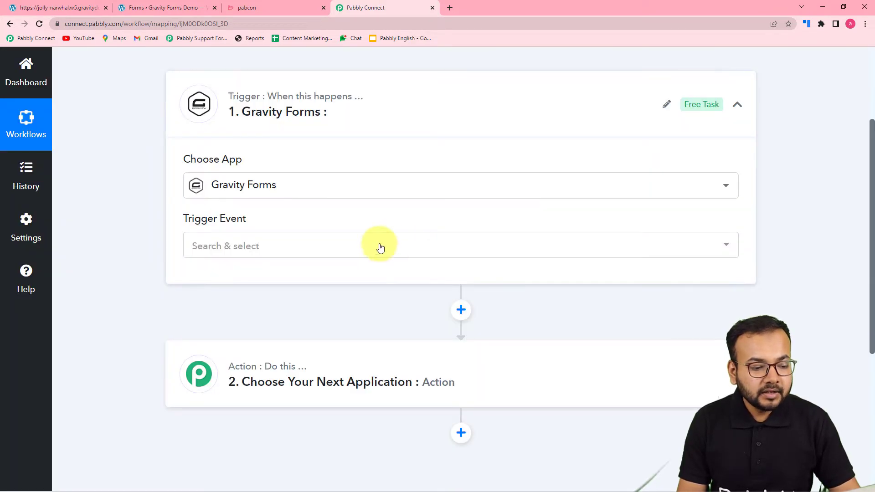
left_click(320, 250)
Choose New Response as the trigger event and bring the generated webhook URL into view
left_click(234, 315)
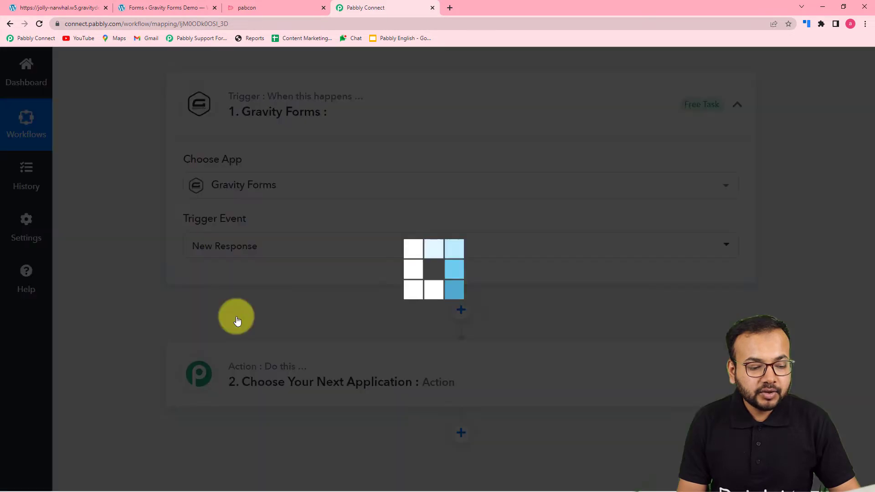
scroll(250, 315, "down", 2)
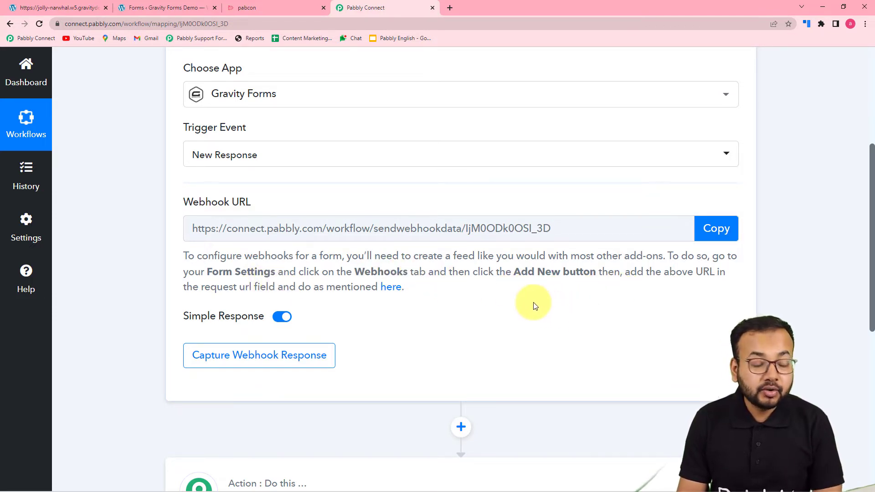
In WordPress, search the installed plugins for 'gravity form' to find the Webhooks Add-On
left_click(148, 12)
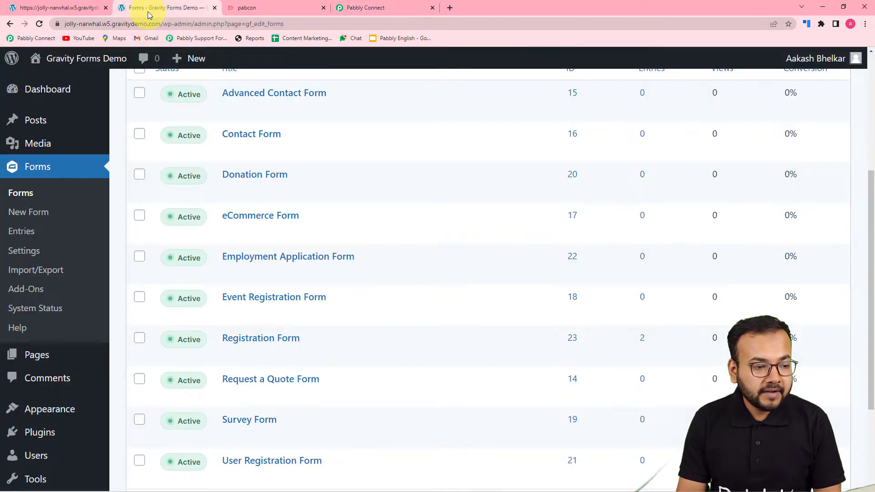
mouse_move(260, 231)
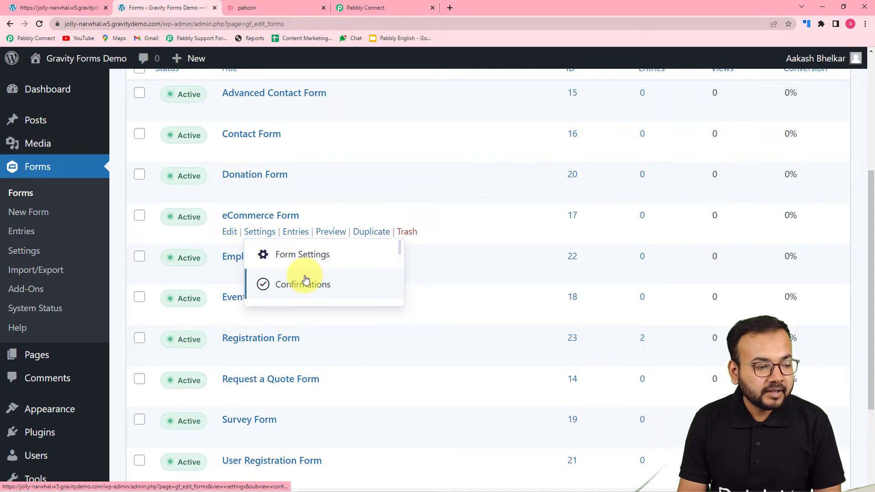
scroll(302, 279, "up", 5)
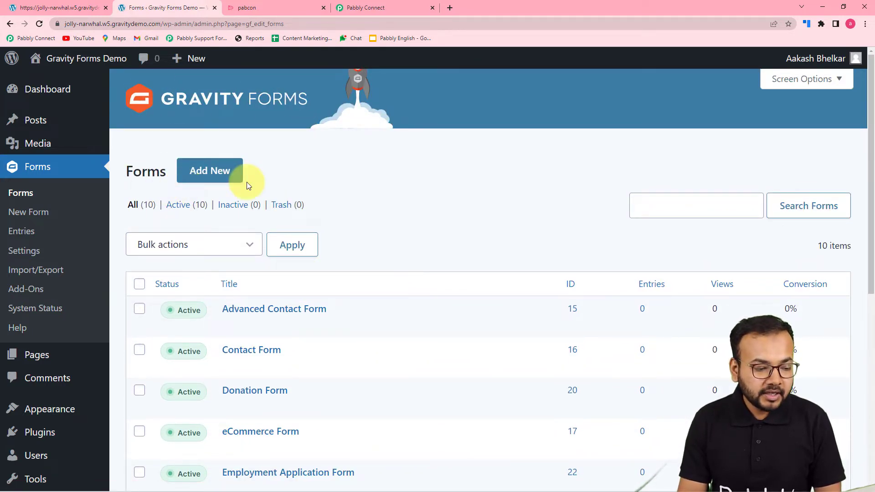
scroll(247, 182, "down", 4)
mouse_move(235, 188)
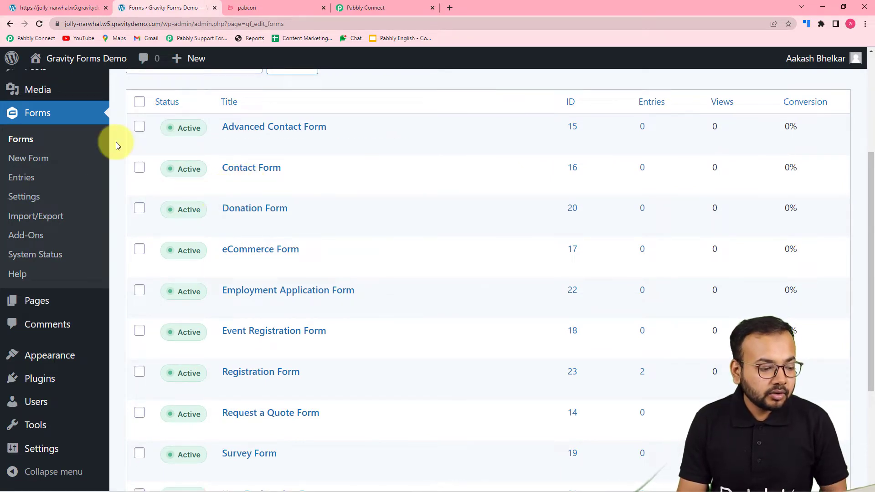
mouse_move(28, 385)
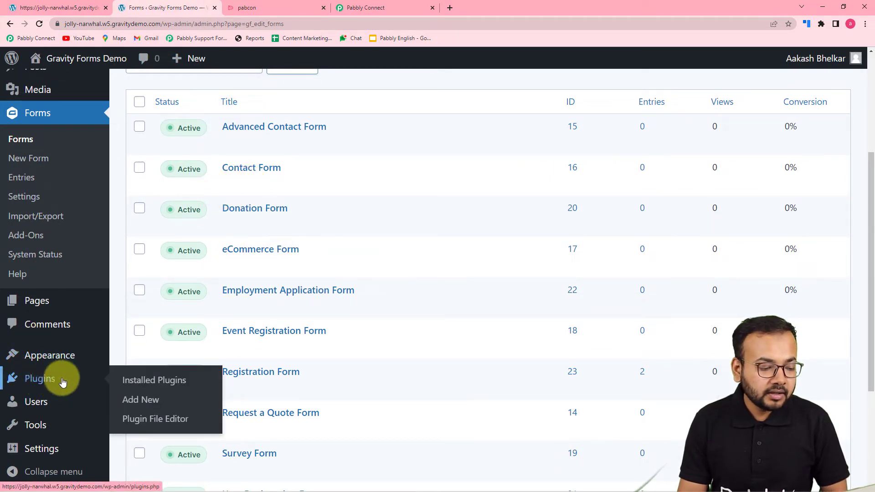
left_click(150, 380)
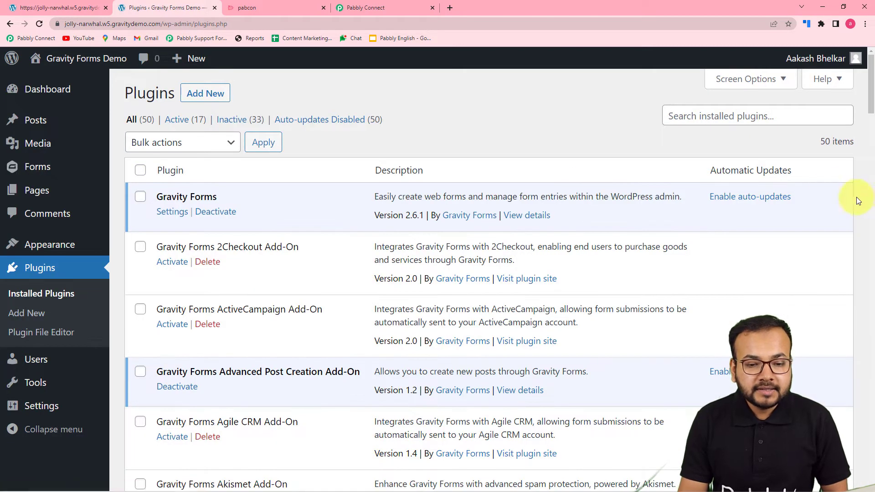
left_click(755, 116)
type("gra")
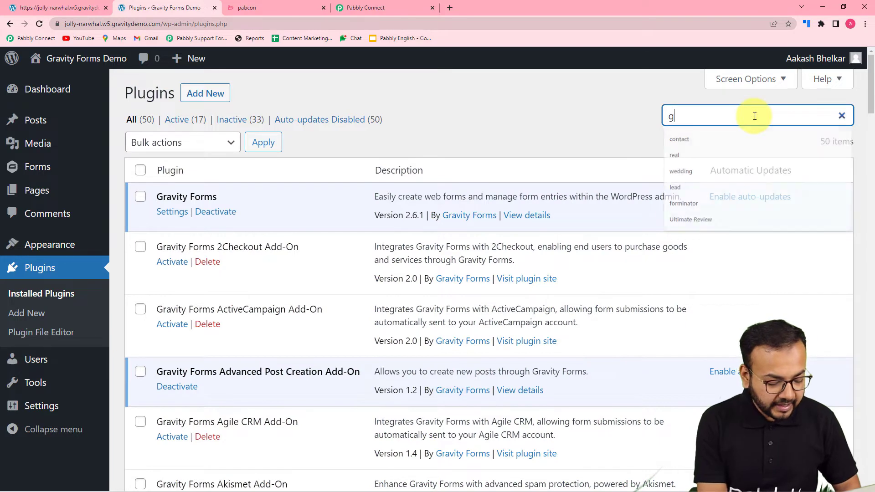
type("vity forms web")
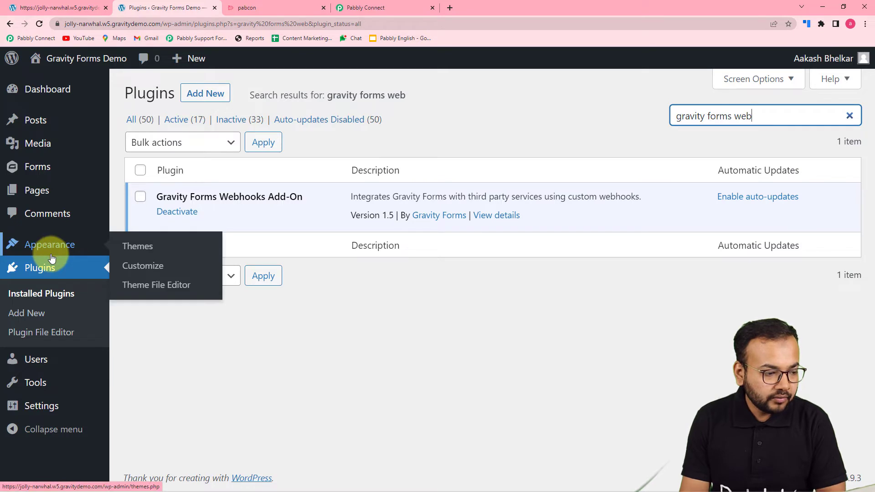
Preview the Registration Form's Name, Email, Mobile Number and Use Case fields, then return to Forms
mouse_move(36, 167)
left_click(142, 169)
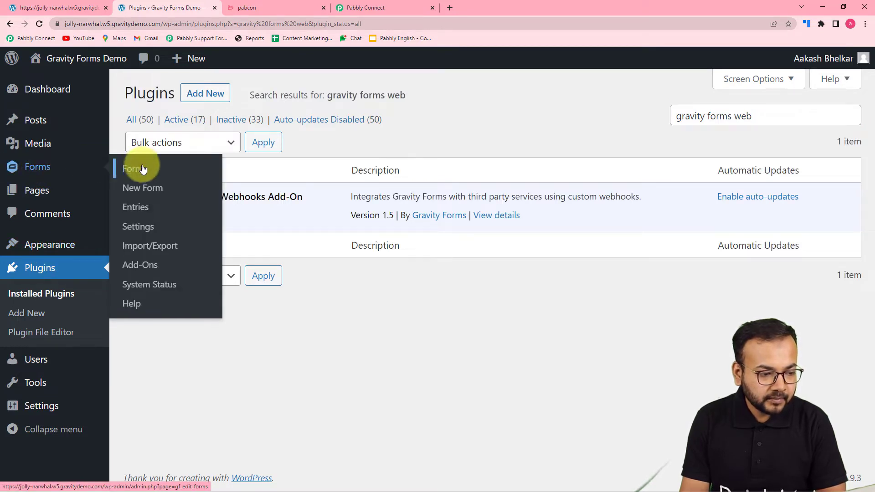
scroll(292, 237, "down", 3)
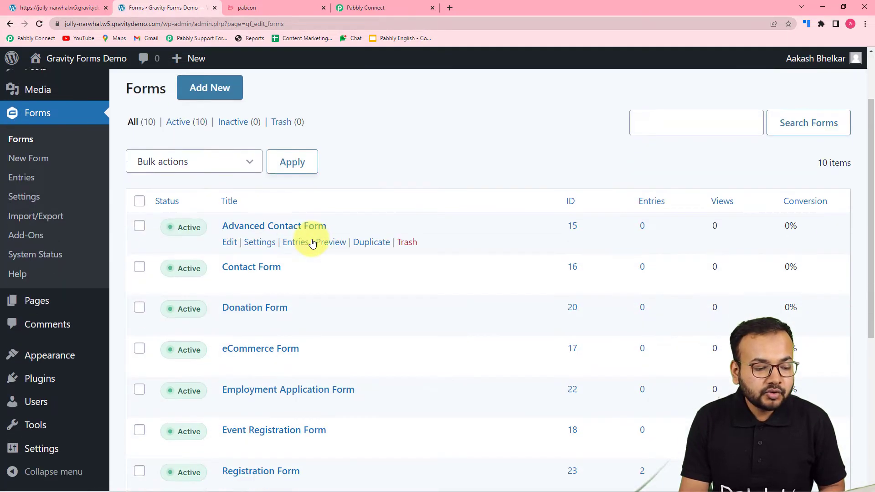
scroll(313, 243, "down", 1)
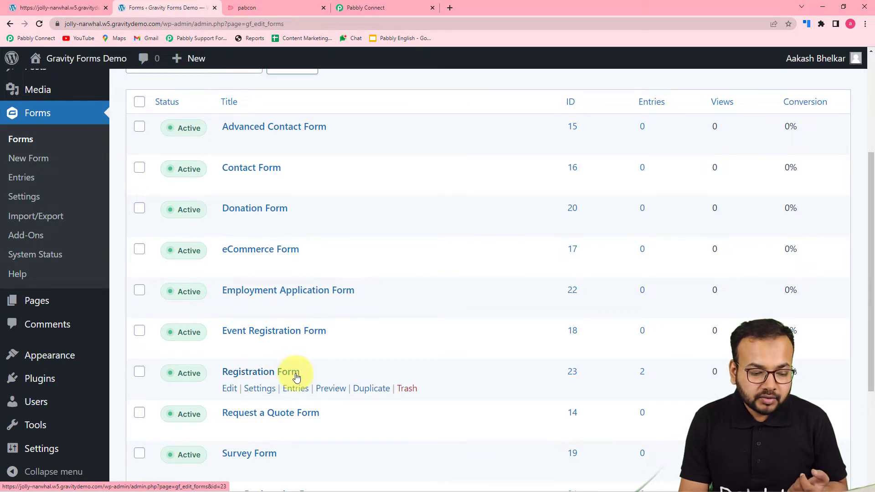
left_click(335, 391)
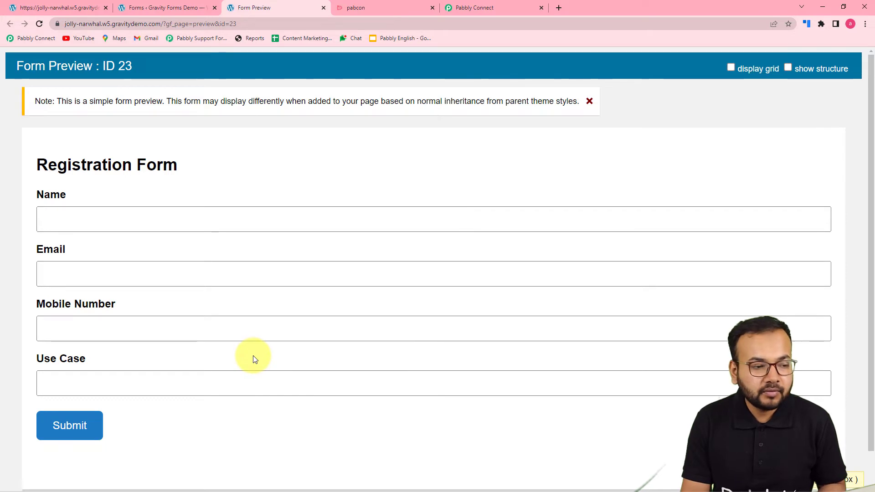
left_click(150, 3)
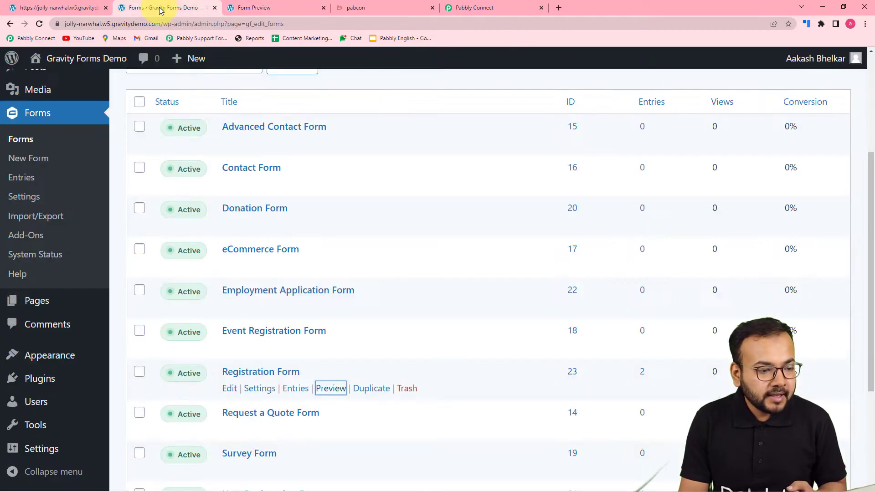
mouse_move(254, 398)
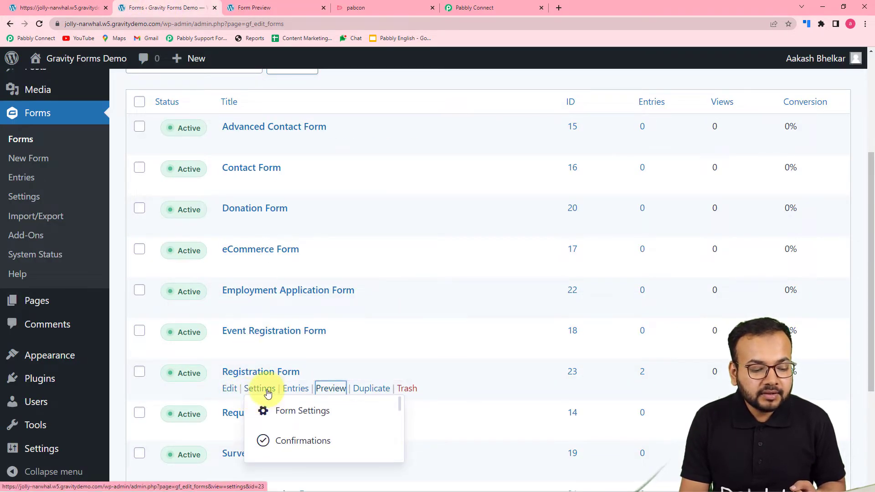
Open the Registration Form's Webhooks settings and add a new feed, Webhooks Feed 2
left_click(288, 422)
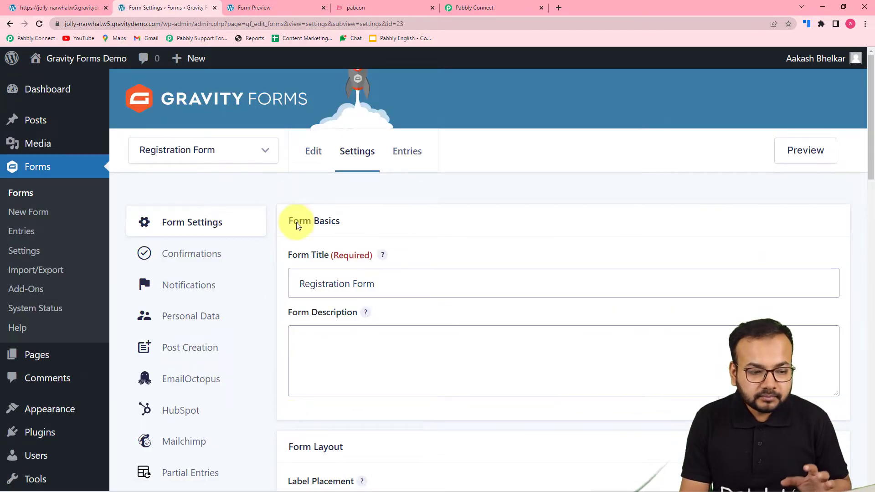
left_click(211, 153)
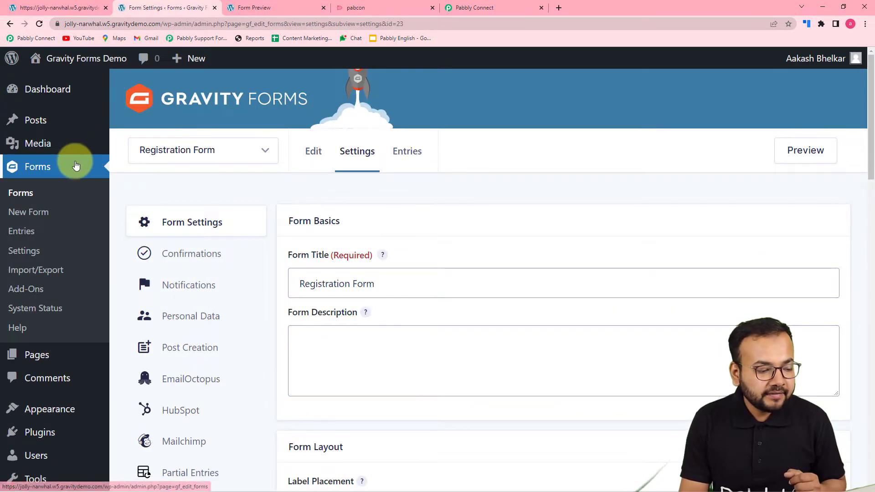
scroll(219, 286, "down", 4)
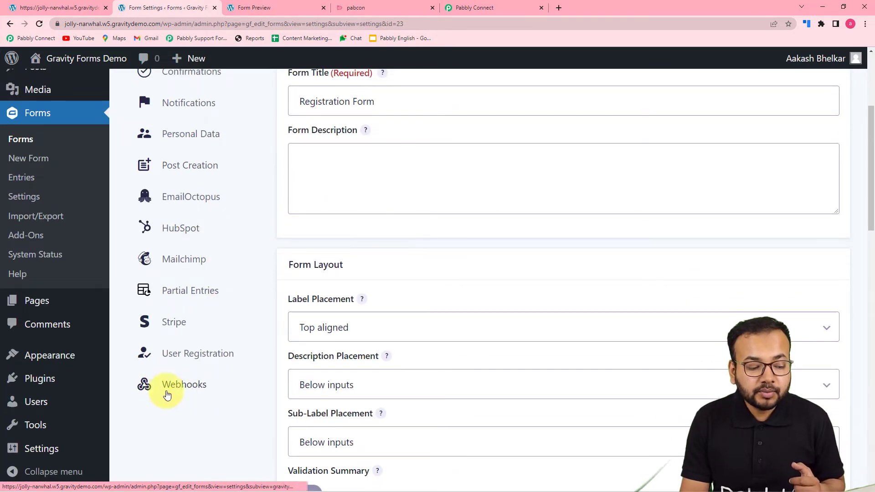
left_click(205, 392)
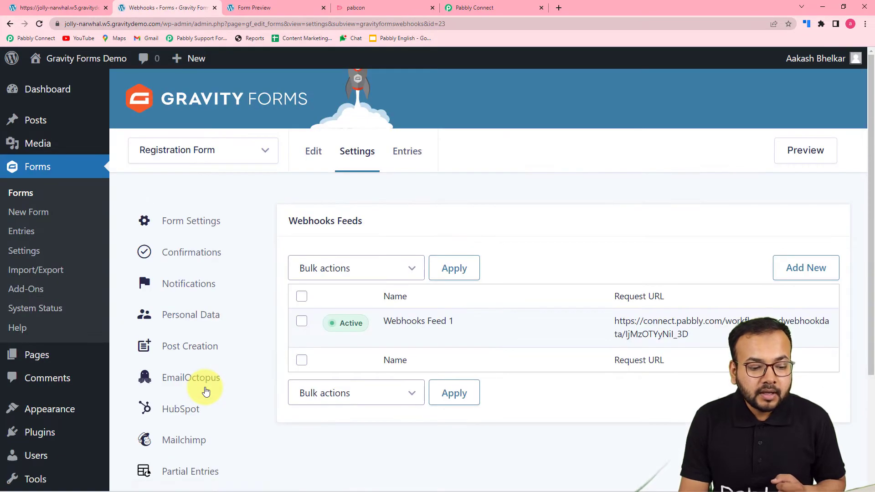
left_click(803, 270)
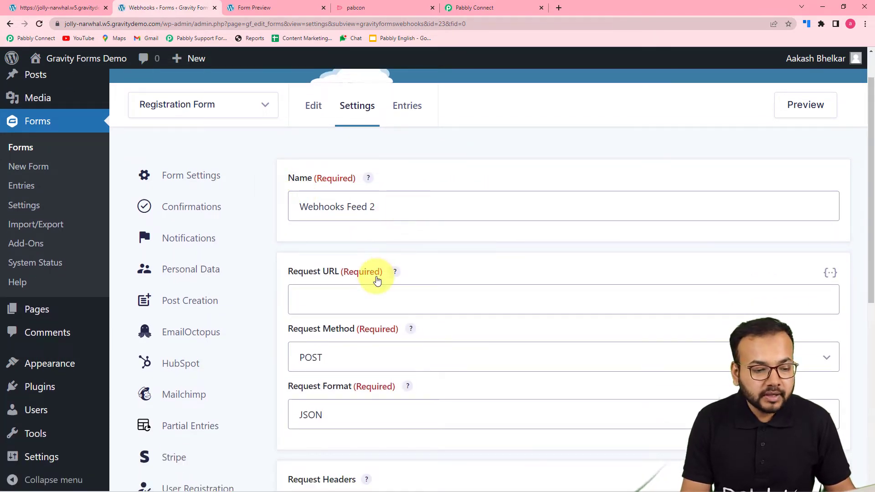
scroll(377, 281, "down", 1)
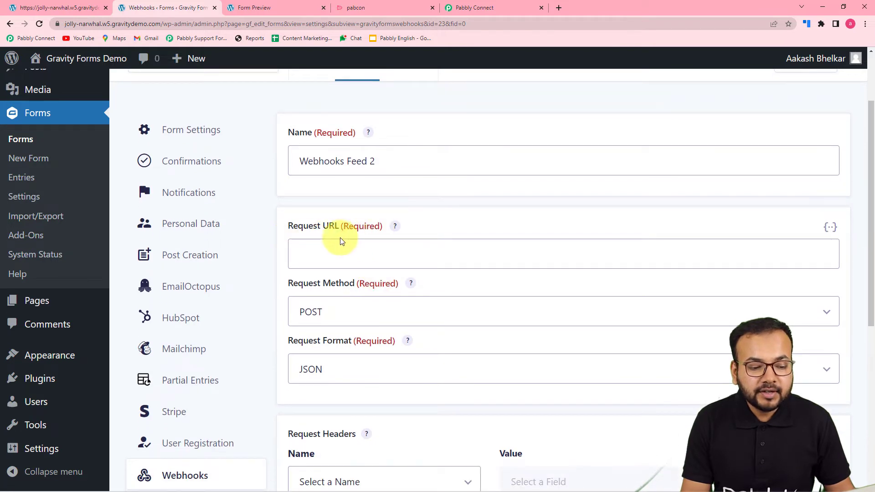
Copy Pabbly Connect's webhook URL and paste it as the feed's Request URL
left_click(472, 9)
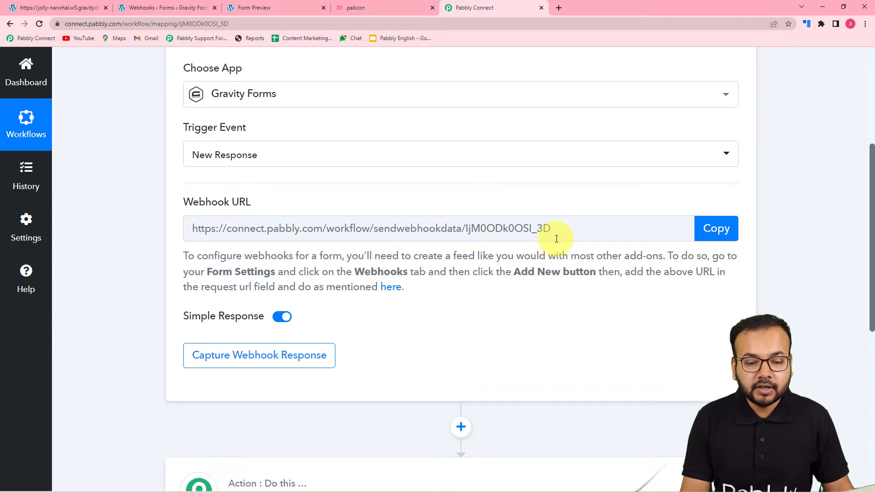
left_click(715, 228)
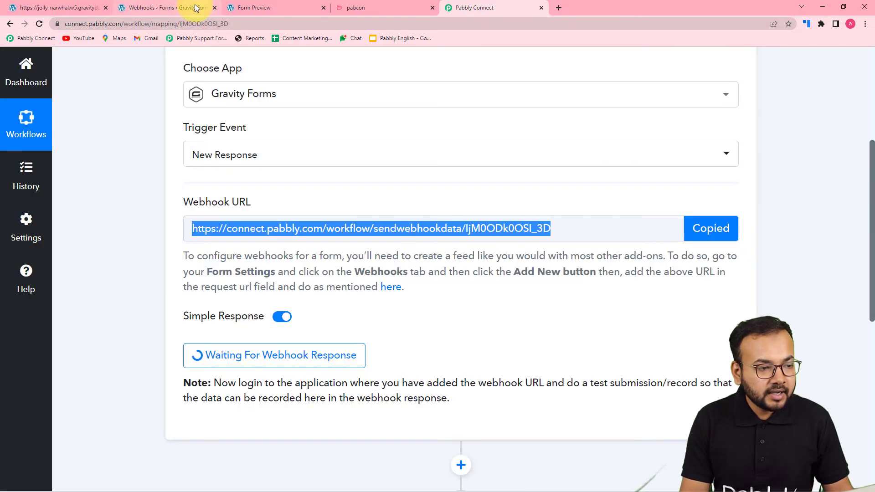
left_click(193, 9)
right_click(324, 252)
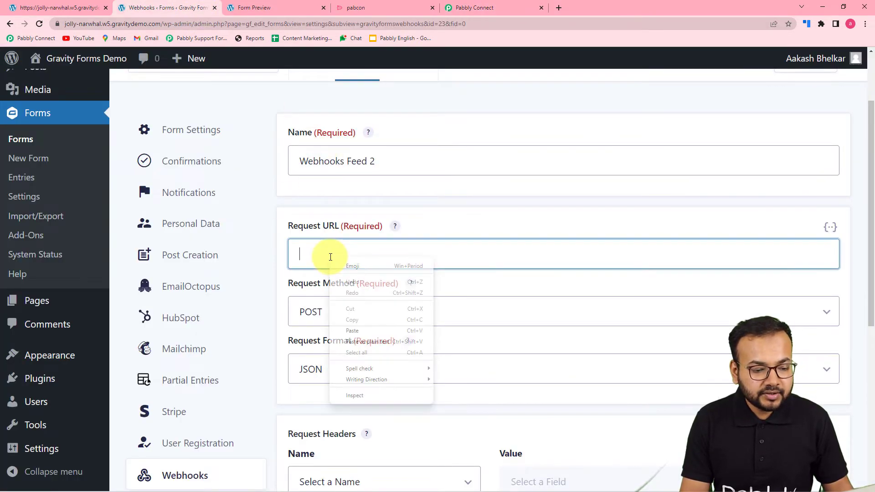
left_click(367, 341)
Keep POST, JSON and All Fields, save Webhooks Feed 2, and return to Pabbly Connect
left_click(453, 231)
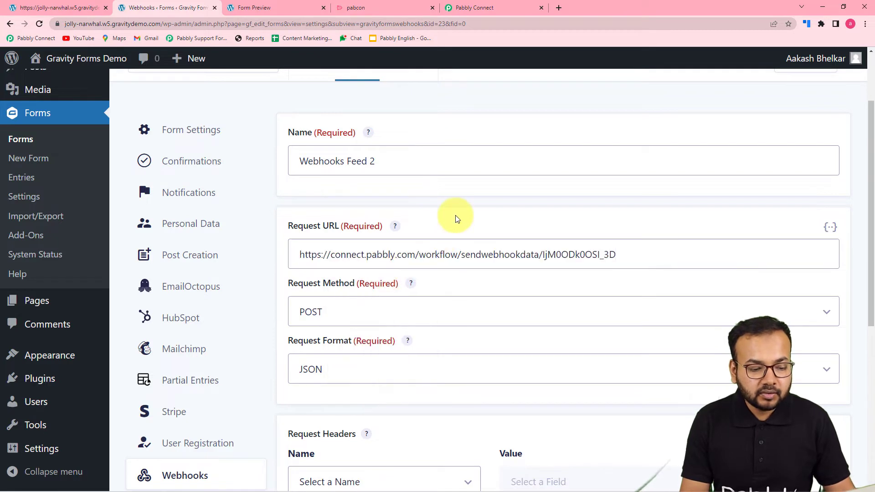
scroll(455, 215, "down", 3)
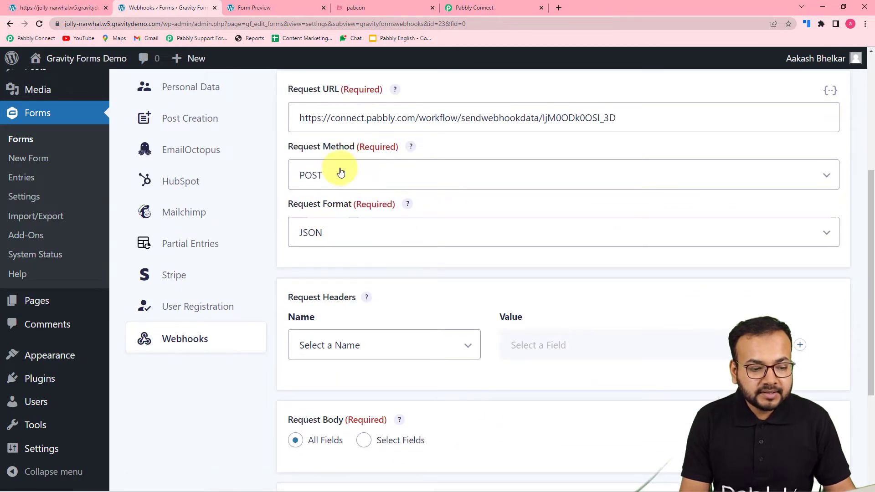
scroll(354, 258, "down", 3)
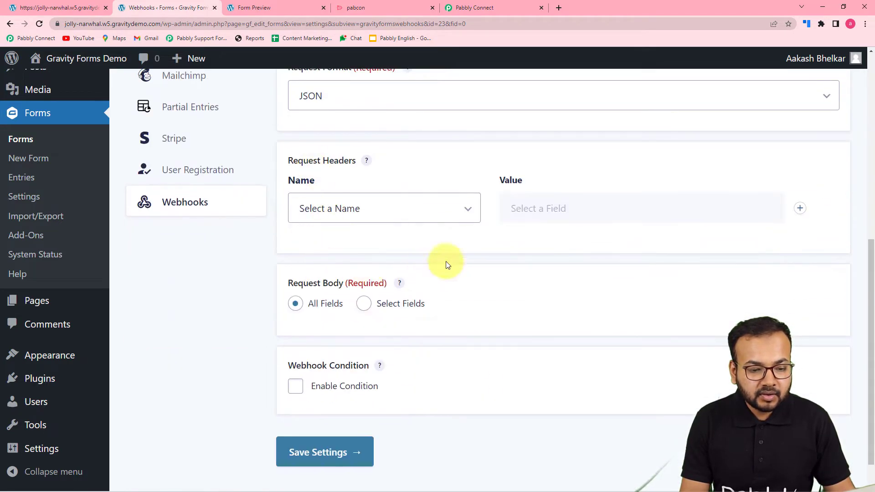
scroll(371, 234, "down", 1)
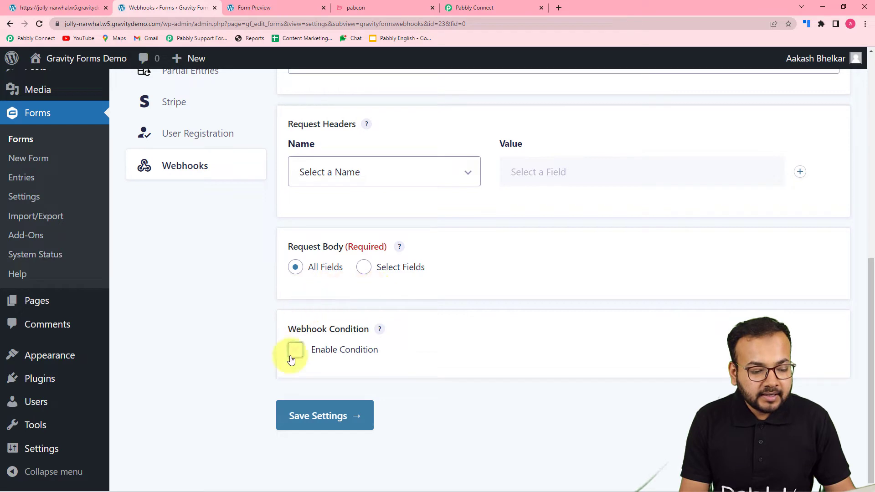
left_click(483, 6)
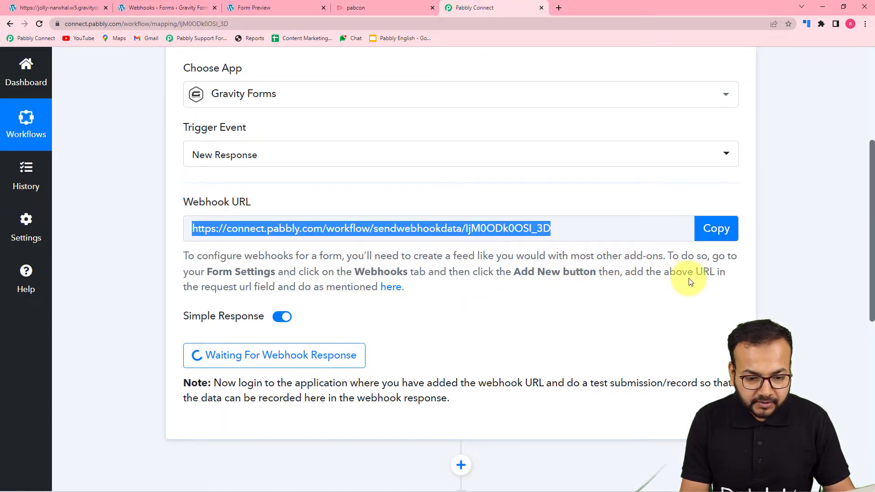
left_click(170, 8)
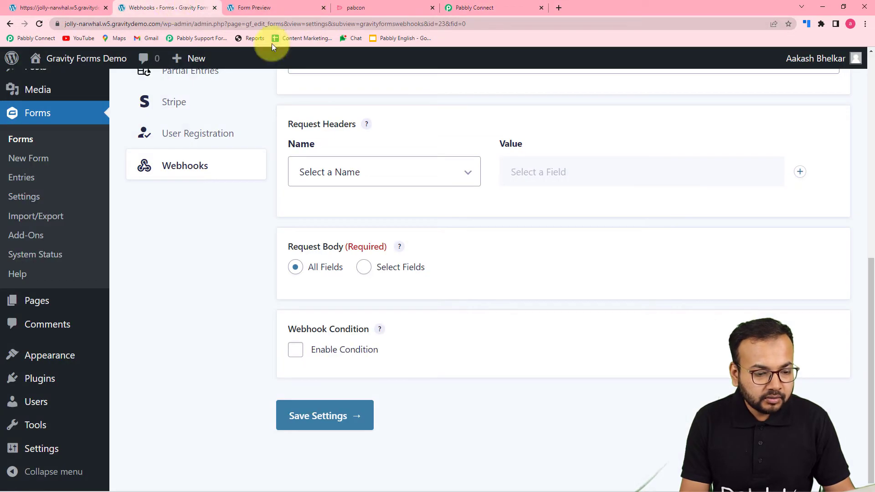
left_click(312, 423)
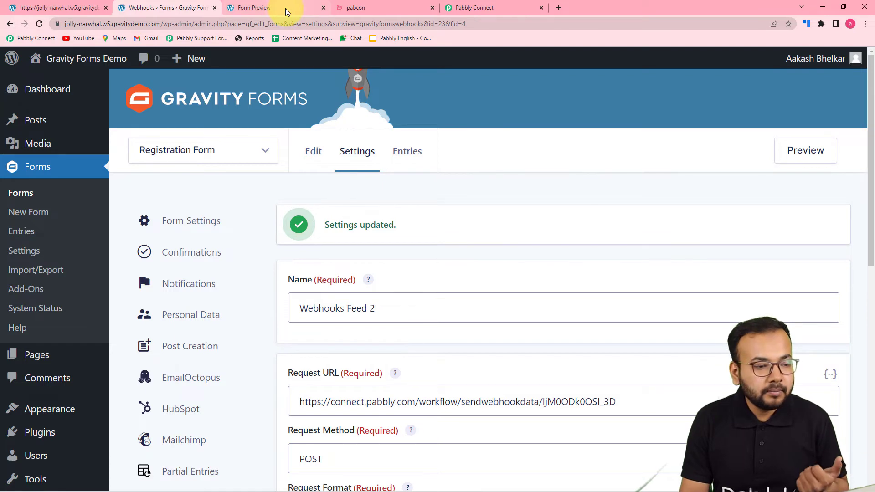
left_click(456, 8)
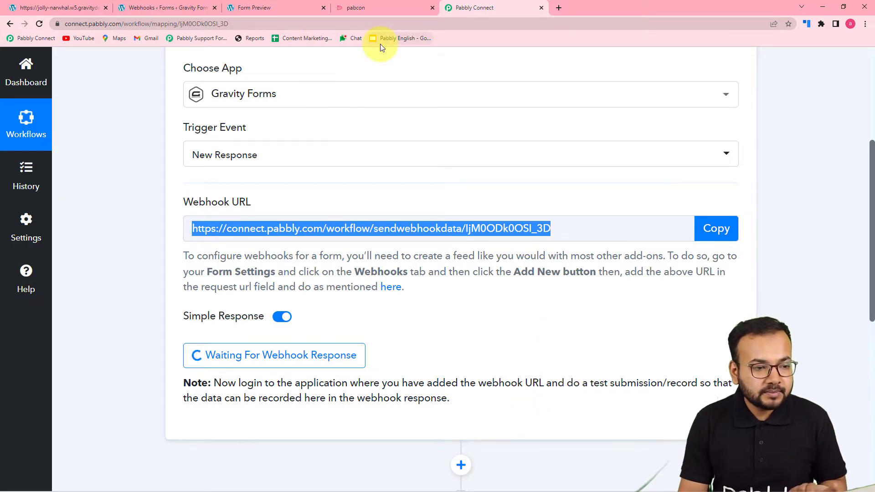
Switch to the Registration Form preview tab
left_click(305, 10)
Enter the contact's name and e-mail address in the Registration Form preview
left_click(201, 211)
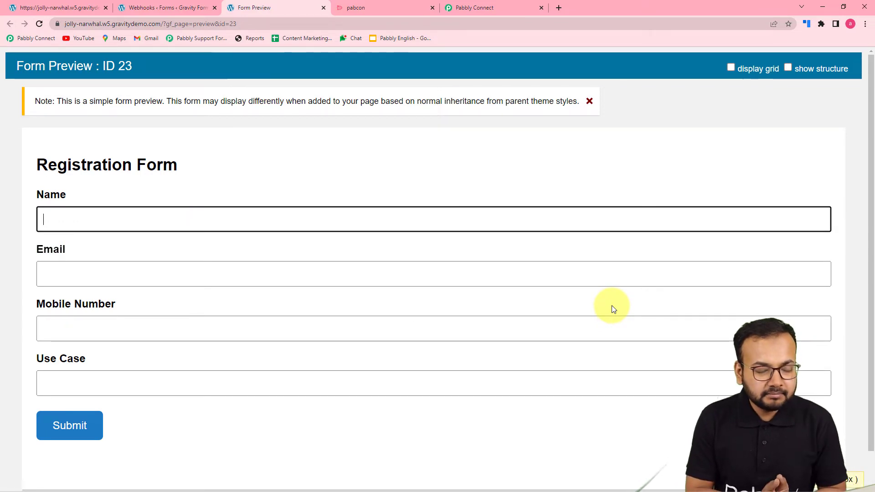
type("Peter Parker")
left_click(462, 275)
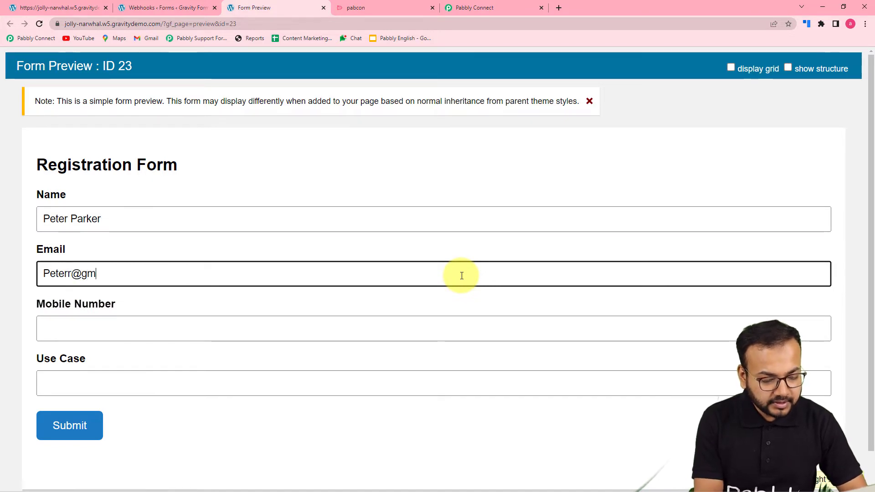
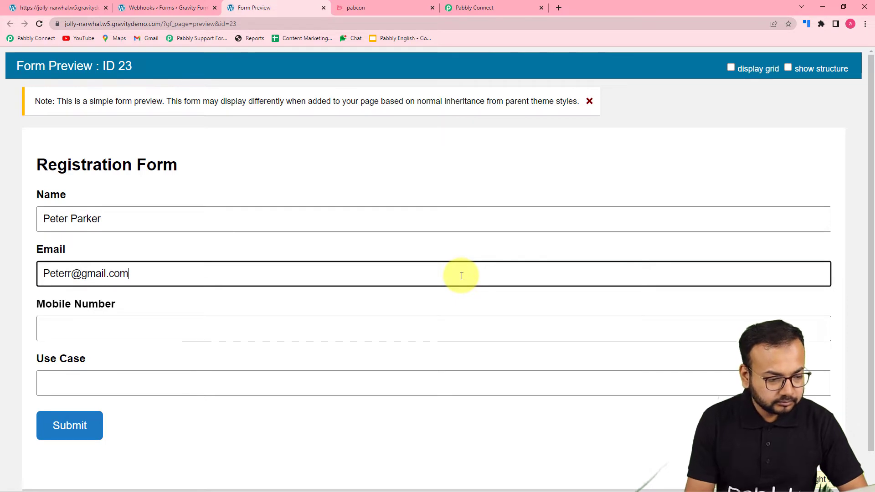
Add the mobile number and use case 'i need an integration between Gravity form and Rocket.Chat', then submit
left_click(354, 328)
type("82")
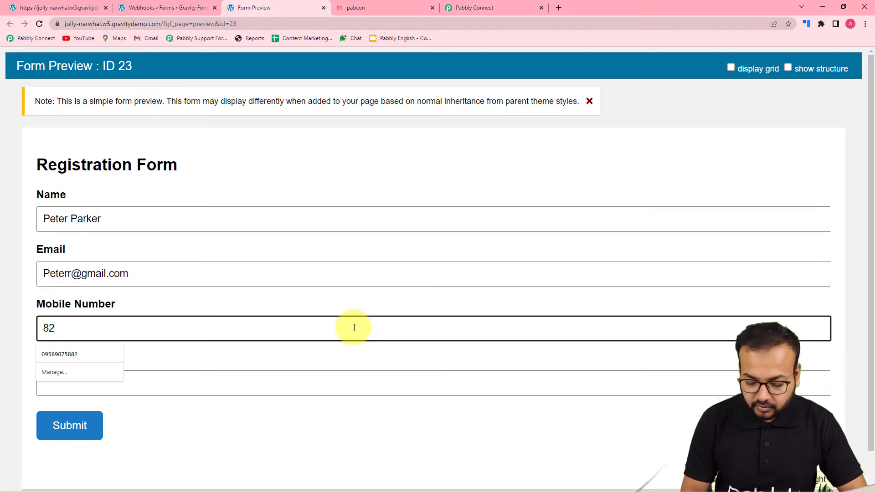
type("693694")
left_click(188, 394)
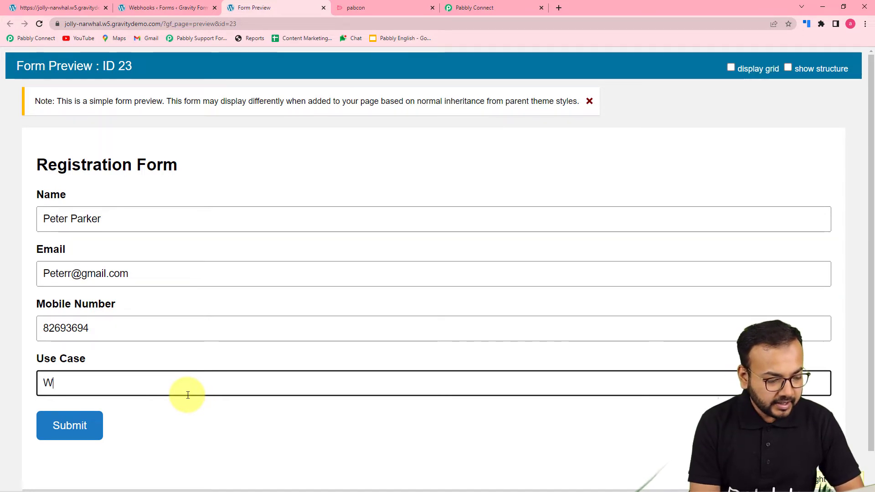
type("i need an ")
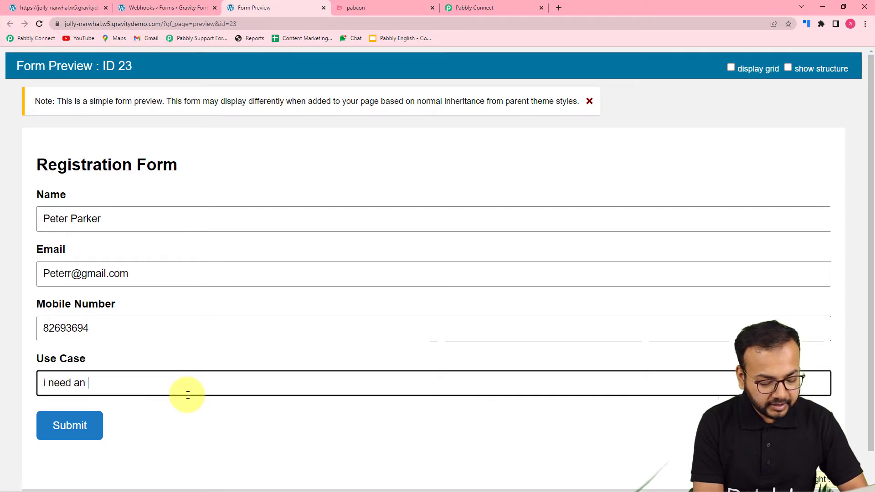
type("integ")
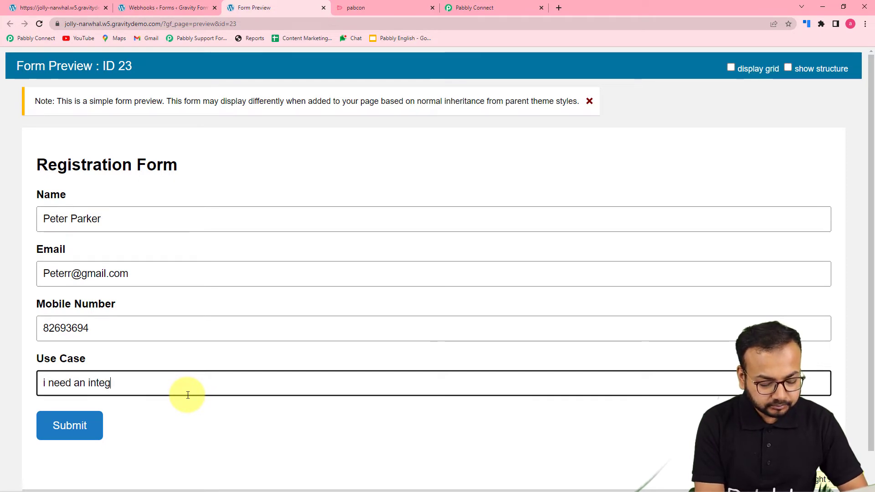
type("ration between G")
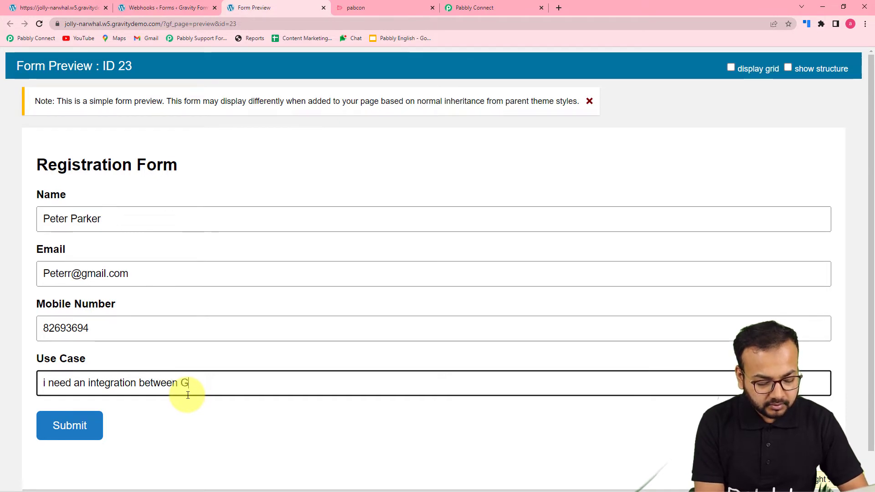
type("ravity form and Rocket")
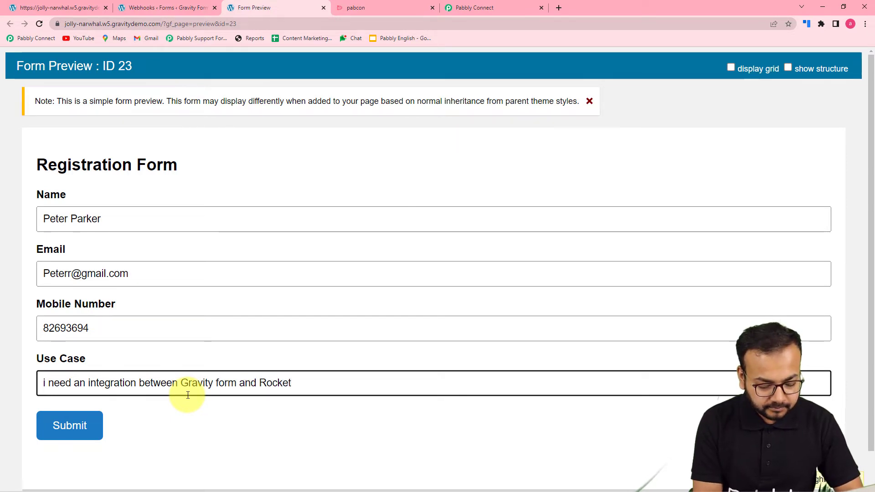
type(".Chat")
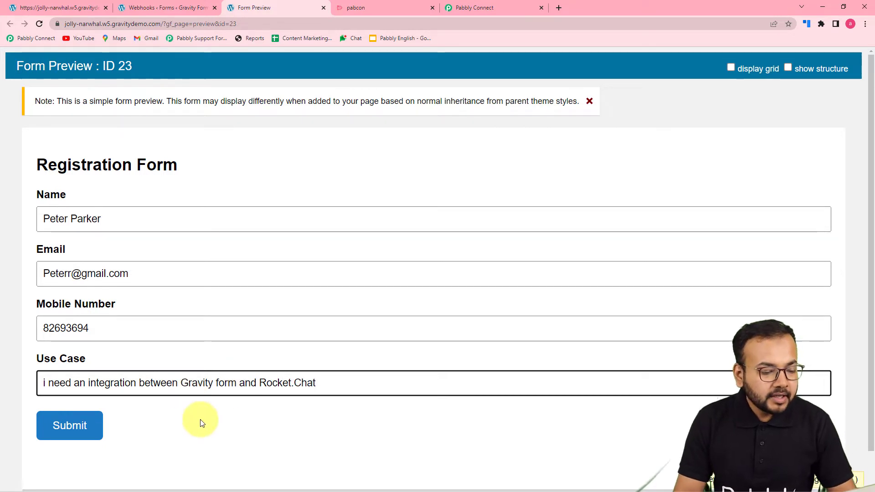
left_click(235, 420)
left_click(58, 426)
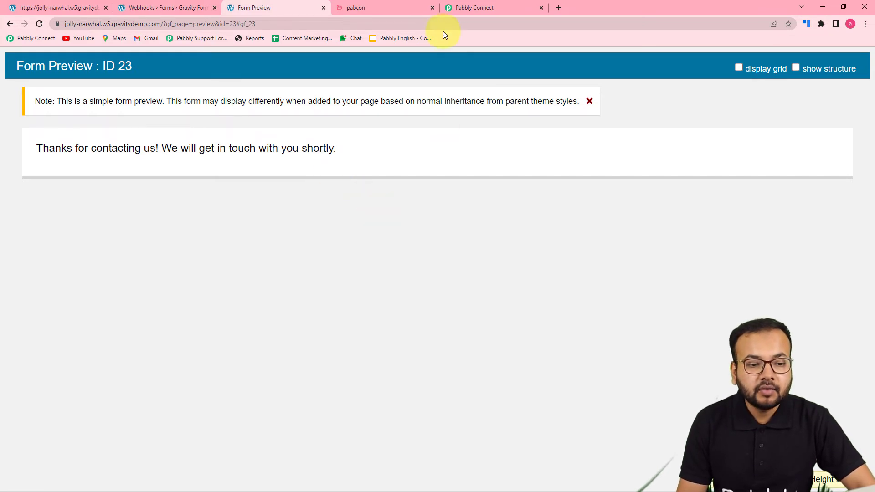
Review the captured trigger response, enlarging the request field to read its full text
left_click(472, 7)
scroll(127, 282, "down", 3)
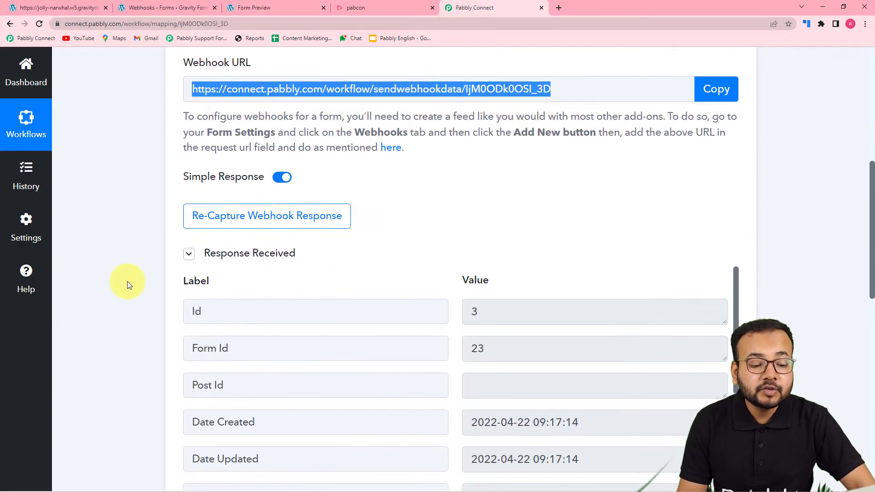
scroll(128, 282, "down", 5)
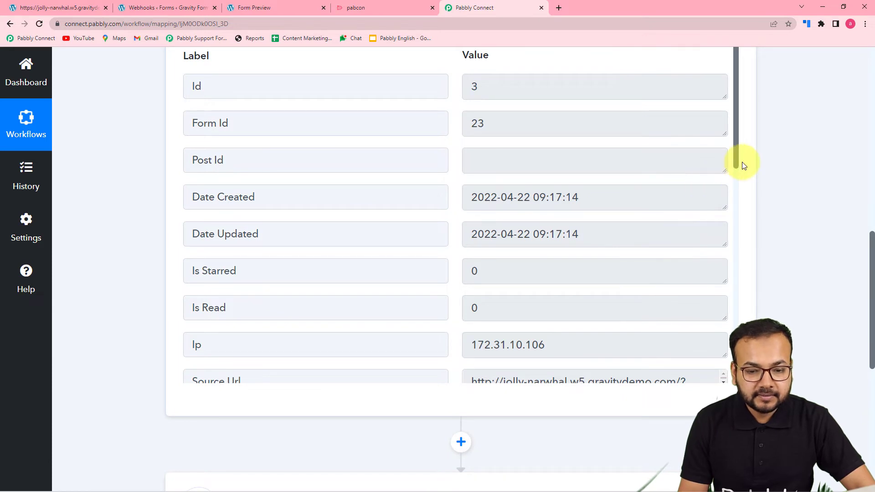
left_click_drag(736, 159, 737, 190)
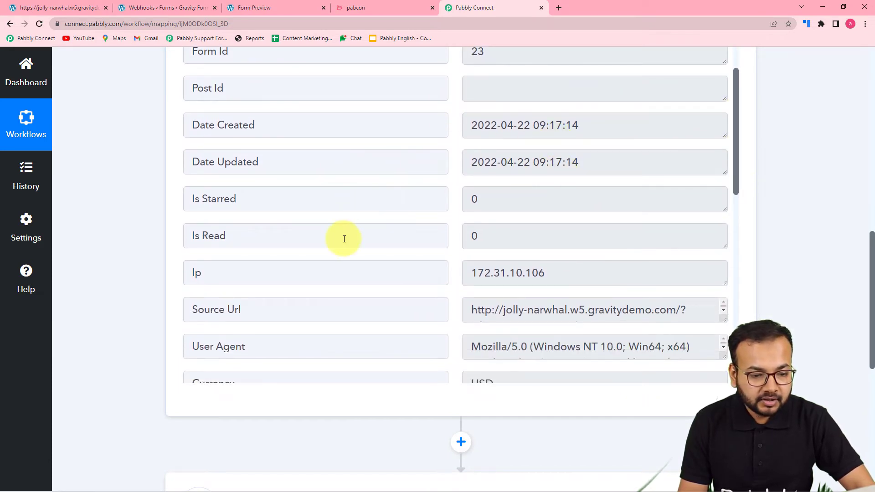
scroll(344, 239, "down", 3)
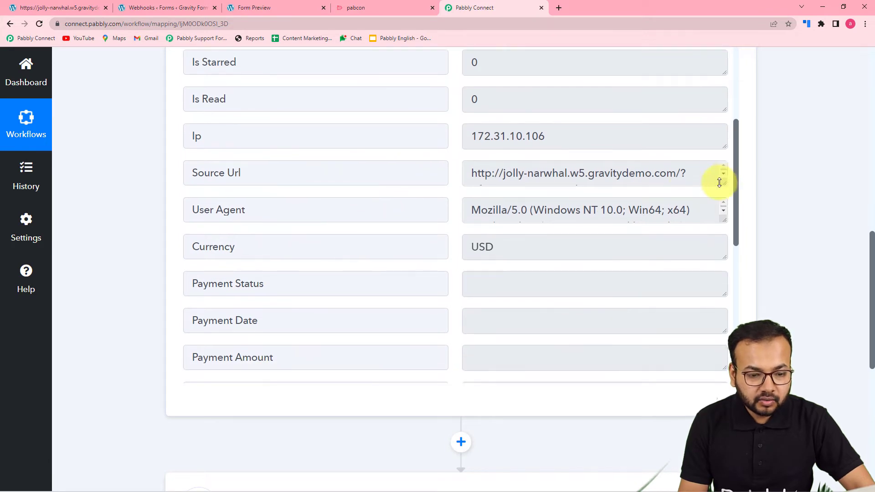
scroll(321, 240, "down", 5)
scroll(321, 239, "down", 4)
scroll(460, 195, "down", 3)
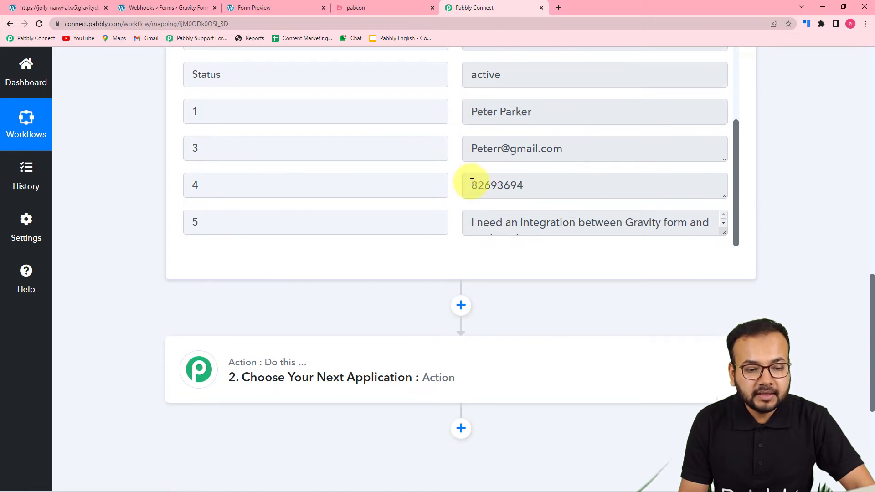
left_click_drag(729, 237, 727, 258)
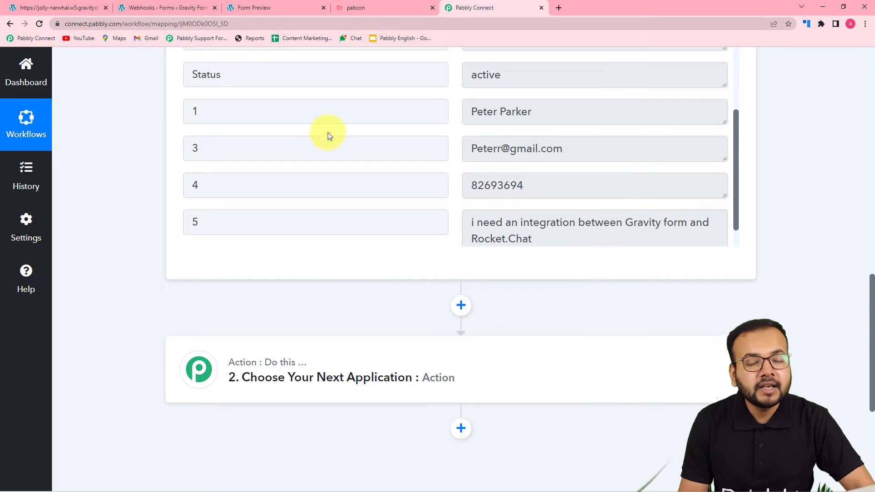
scroll(353, 156, "down", 1)
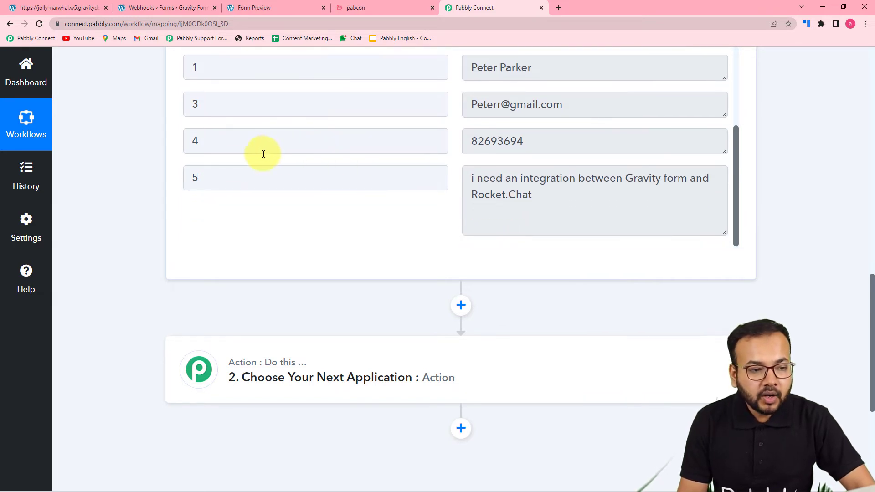
Glance at the Rocket.Chat workspace, then expand the workflow's second, action step
left_click(358, 7)
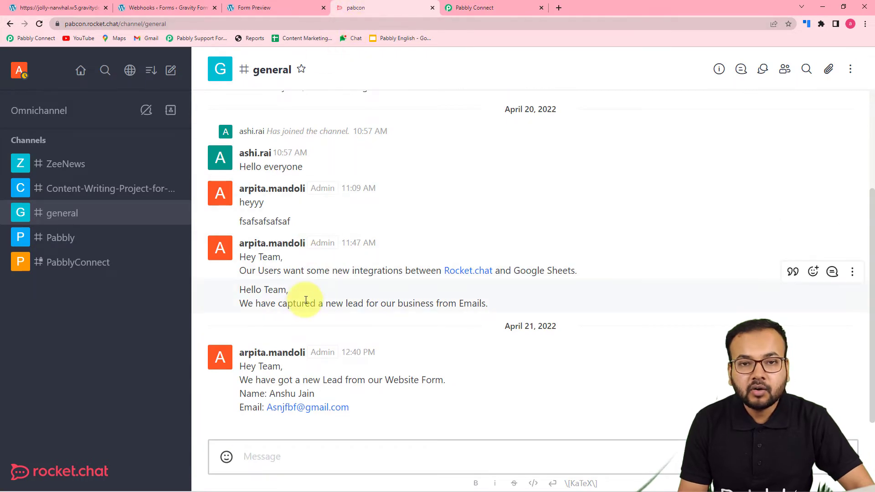
left_click(472, 9)
scroll(303, 307, "down", 4)
left_click(361, 226)
scroll(359, 227, "down", 3)
Search 'rock' and choose Rocket.Chat as the action step's app
left_click(346, 178)
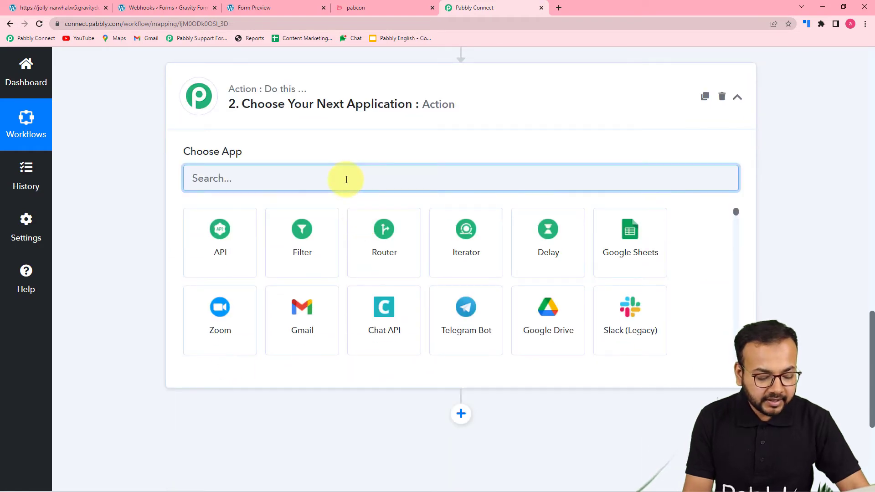
type("rock")
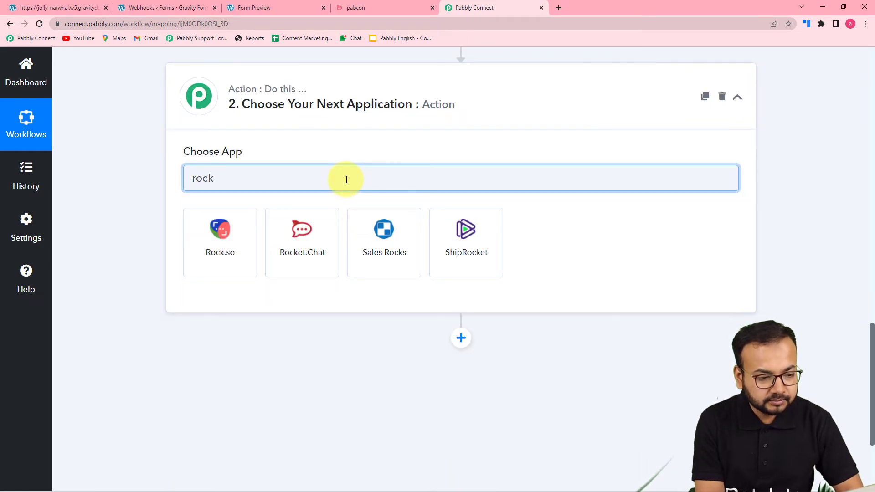
left_click(280, 234)
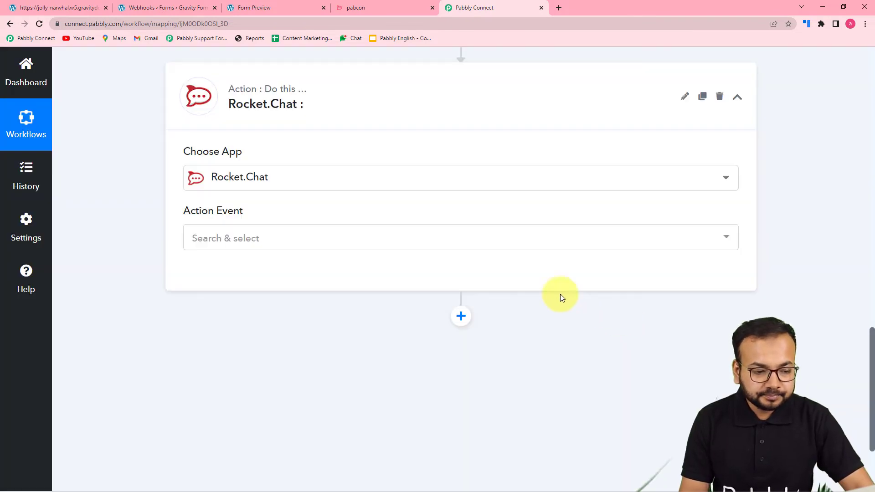
left_click(278, 242)
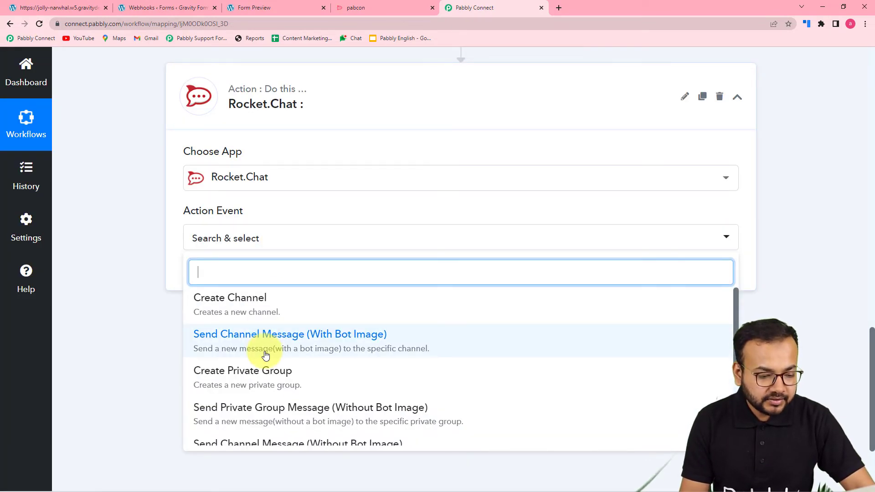
scroll(242, 374, "down", 1)
scroll(241, 373, "down", 2)
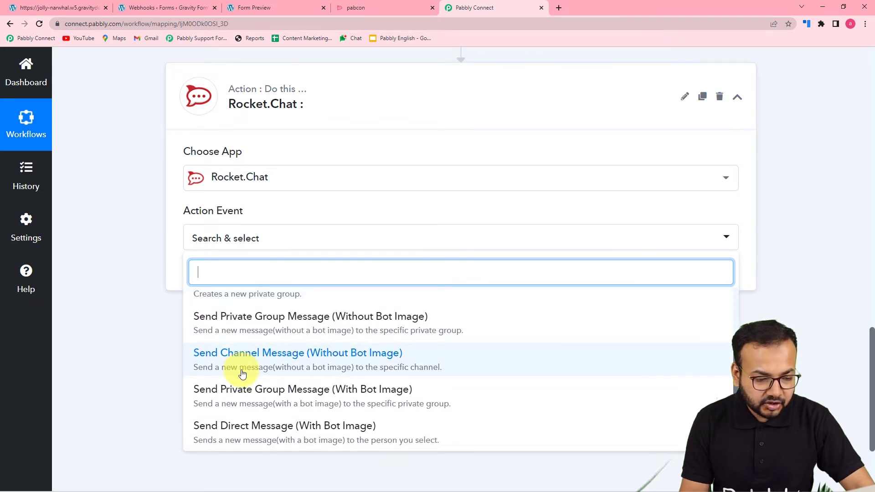
scroll(242, 374, "up", 2)
scroll(242, 374, "down", 3)
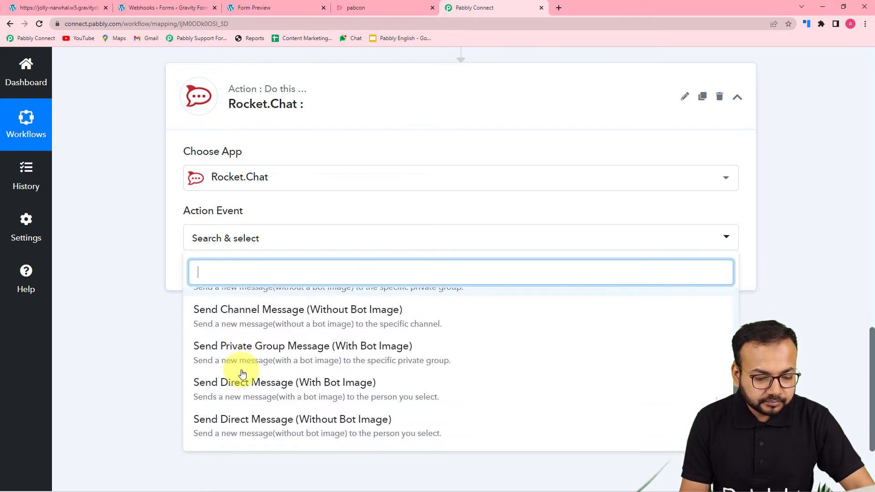
scroll(241, 371, "up", 3)
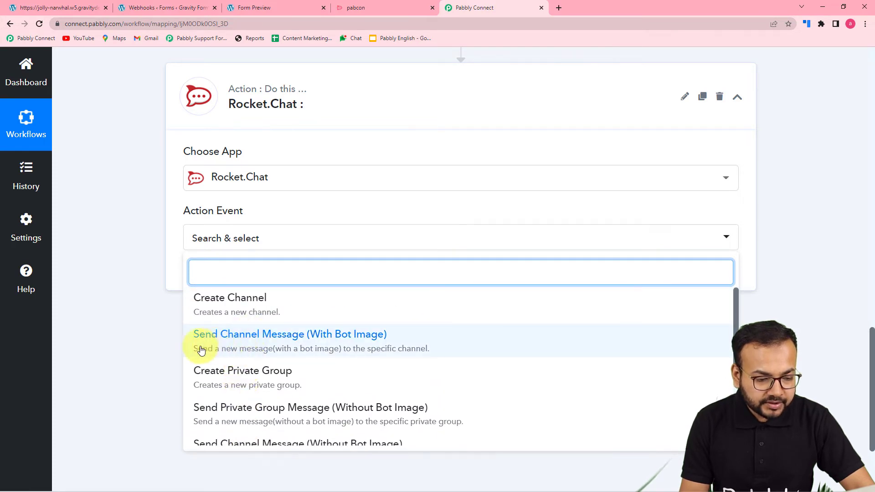
scroll(401, 353, "down", 2)
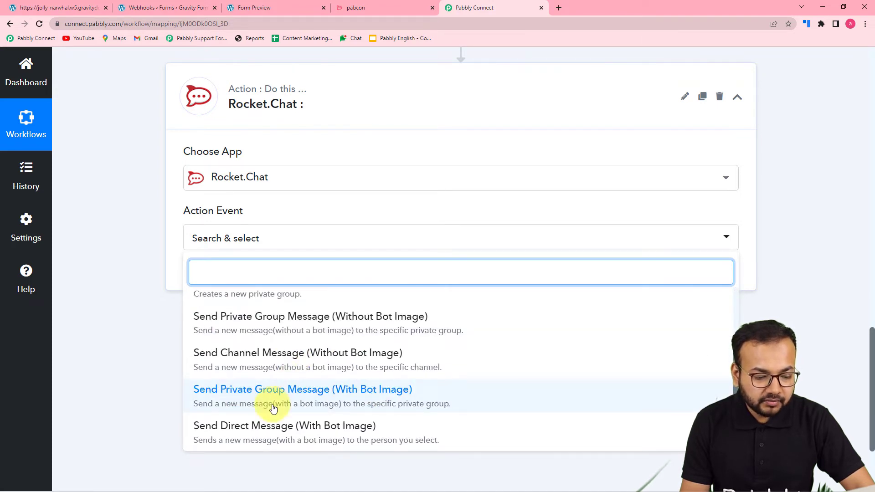
scroll(239, 417, "down", 1)
scroll(242, 424, "down", 1)
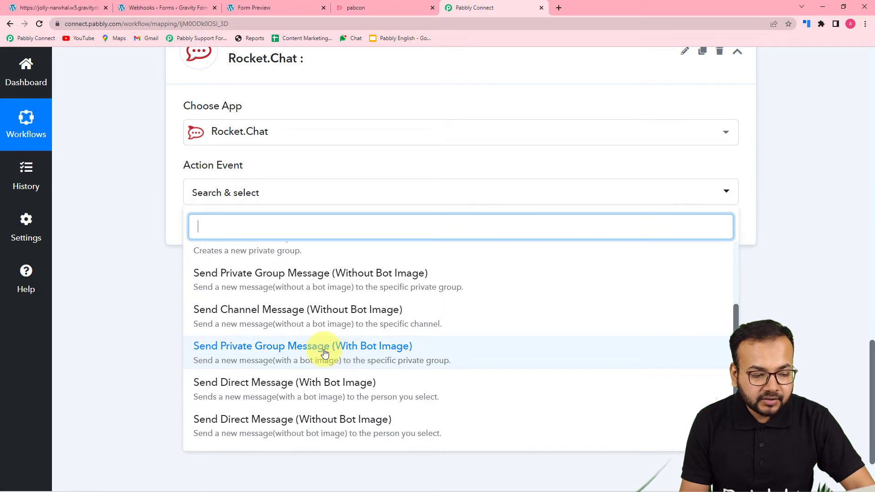
Pick Send Private Group Message (Without Bot Image) and start a new connection with User Id, Token and Chat Url fields
left_click(324, 274)
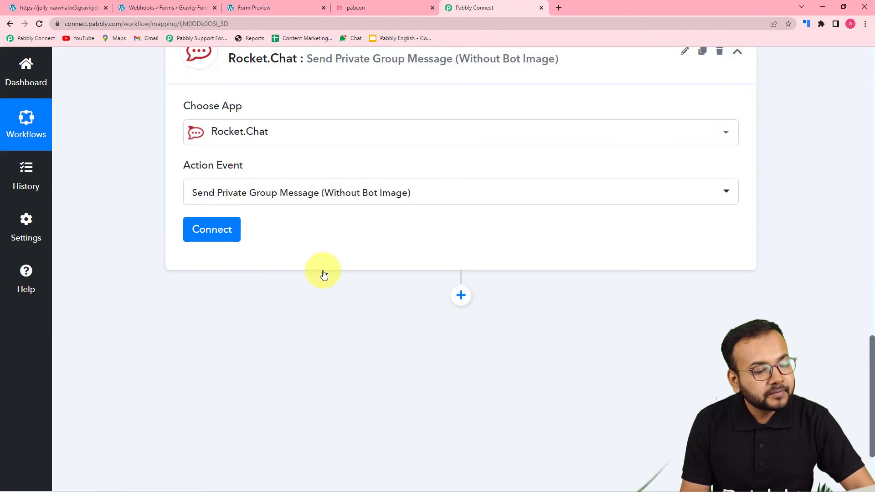
left_click(205, 234)
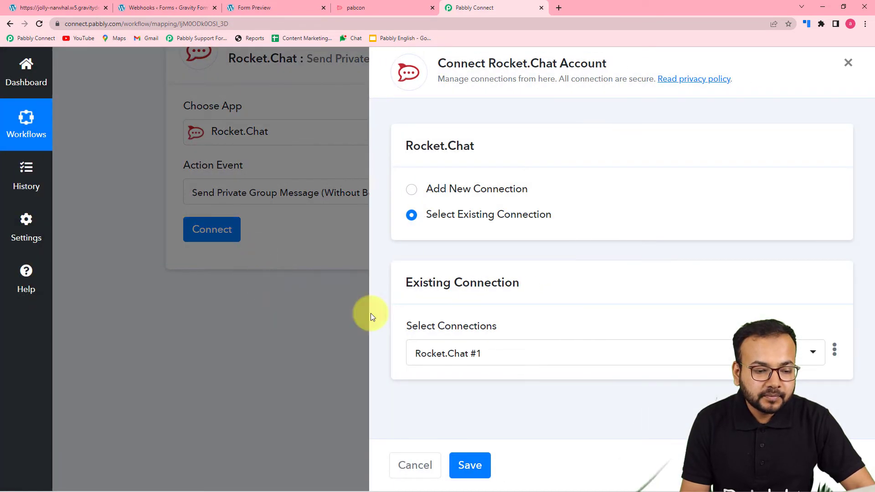
left_click(413, 191)
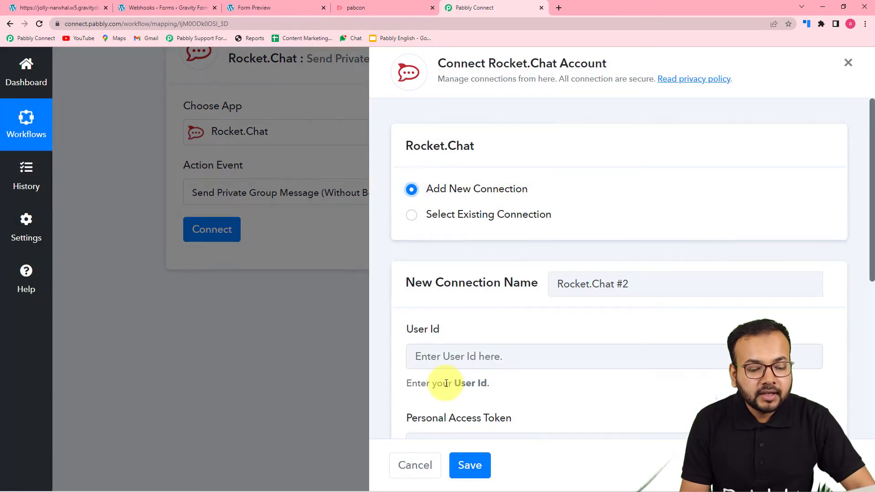
scroll(442, 387, "down", 3)
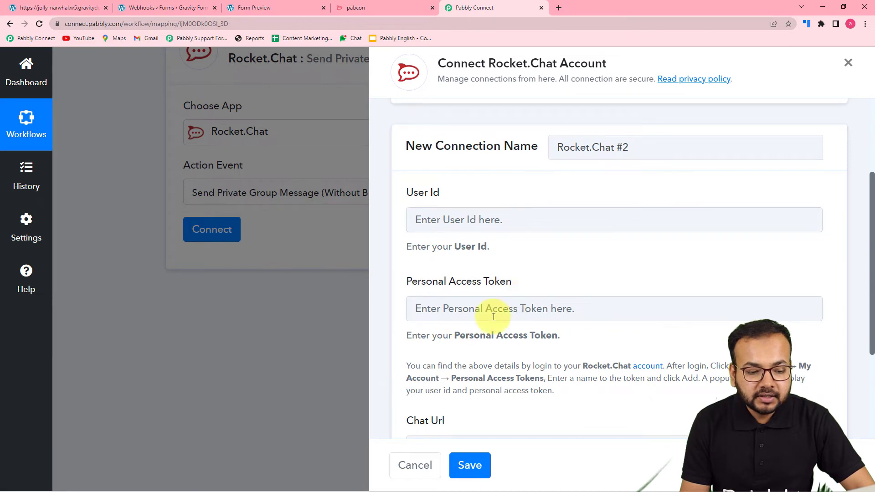
scroll(450, 319, "down", 2)
scroll(492, 315, "down", 2)
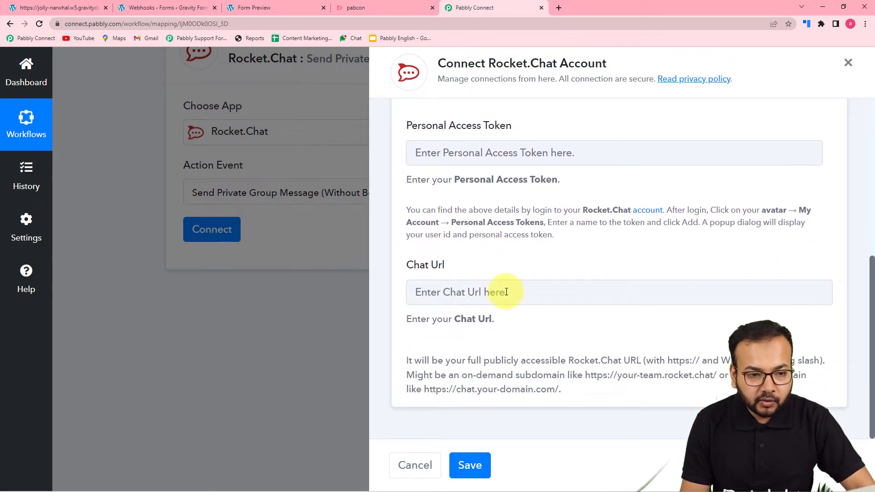
scroll(673, 342, "up", 4)
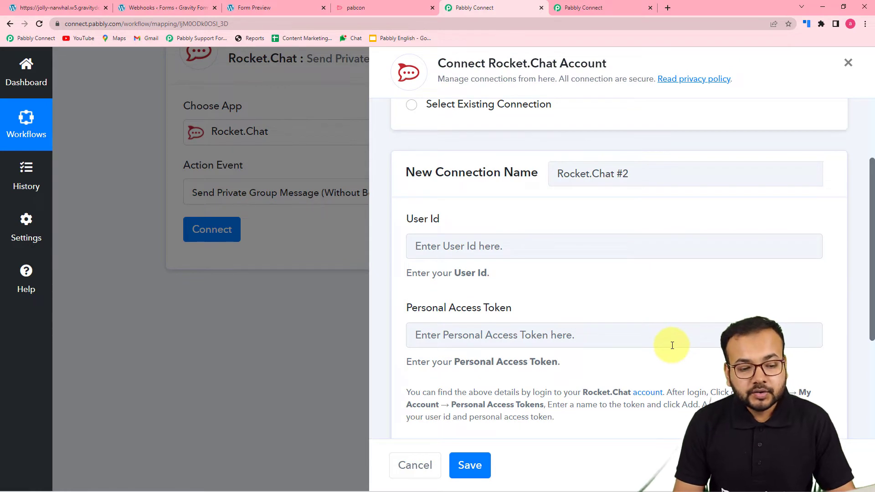
scroll(573, 293, "down", 2)
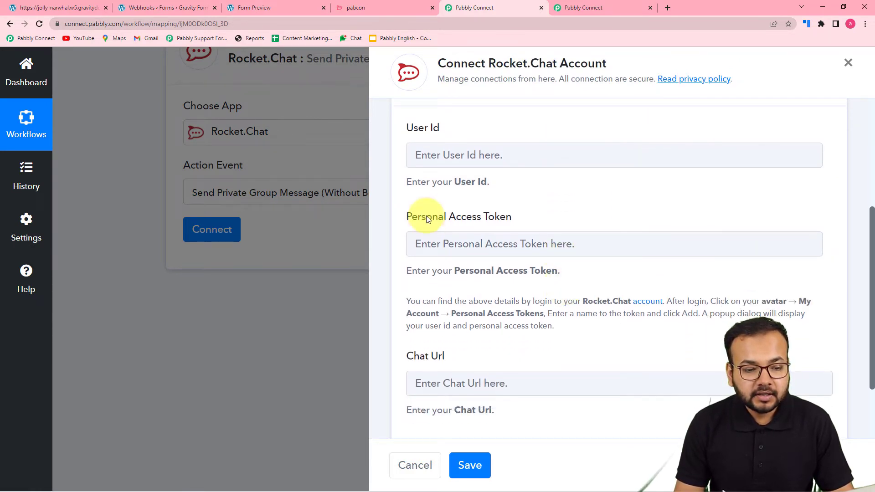
scroll(456, 264, "down", 2)
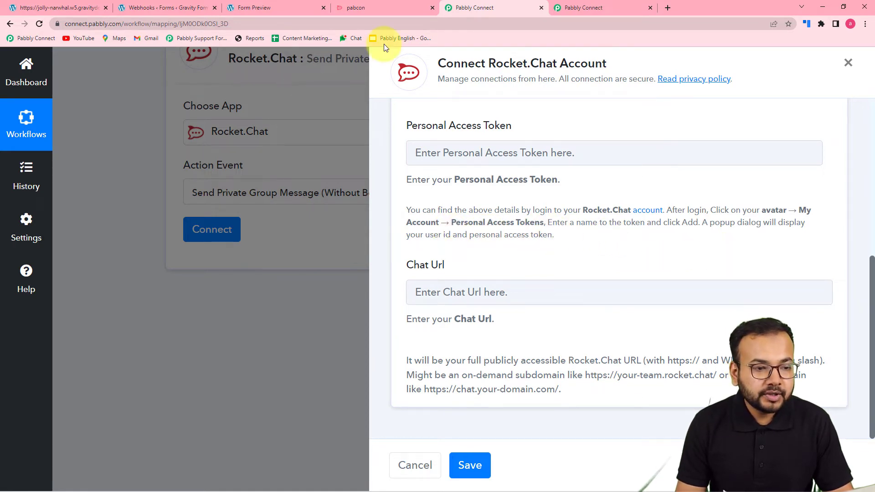
In Rocket.Chat account settings, add a personal access token named 'From Gravity Forms'
left_click(378, 7)
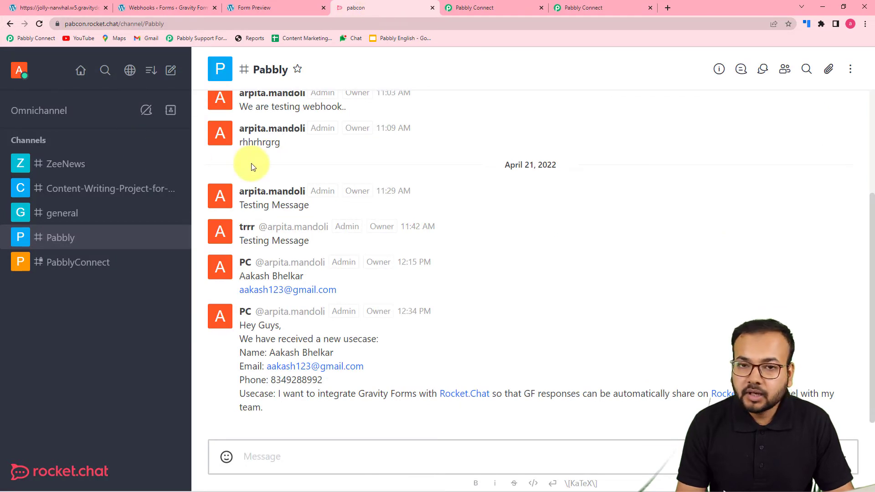
left_click(21, 72)
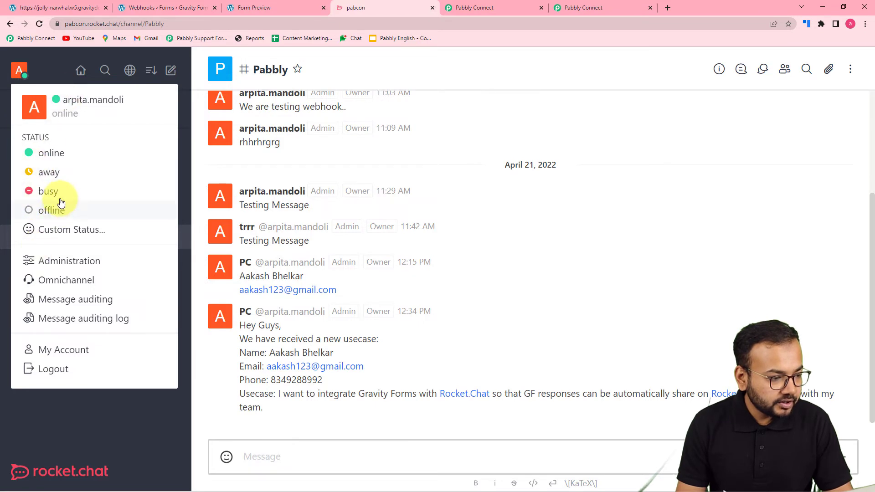
left_click(61, 351)
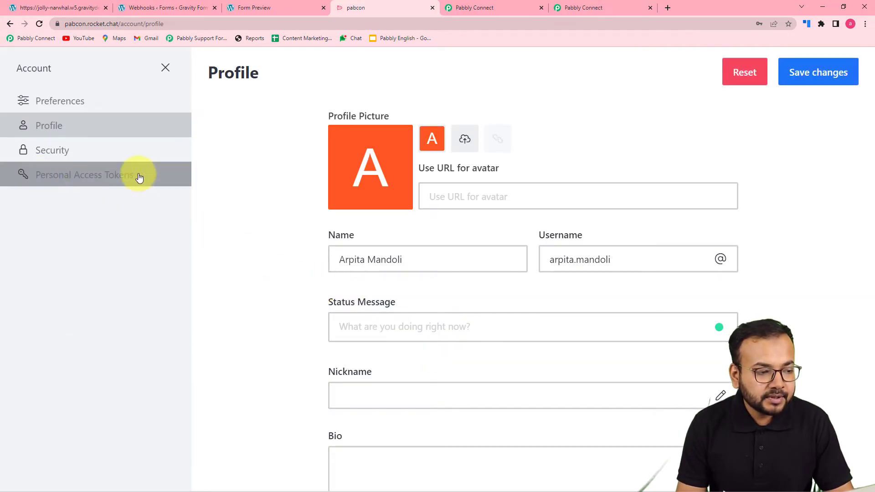
left_click(98, 182)
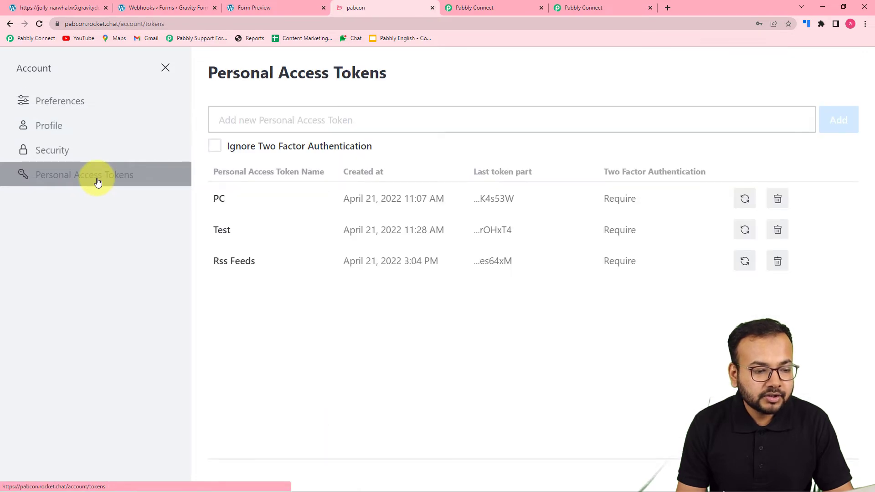
left_click(323, 121)
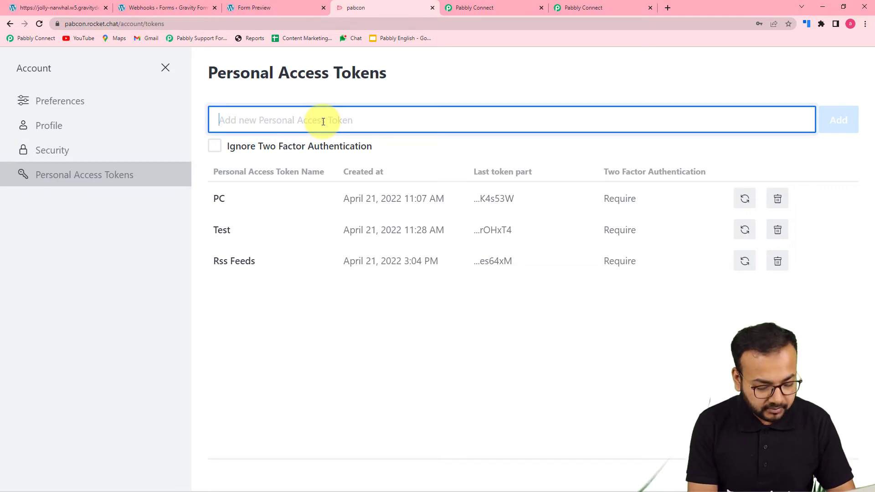
type("From Gravity Forms")
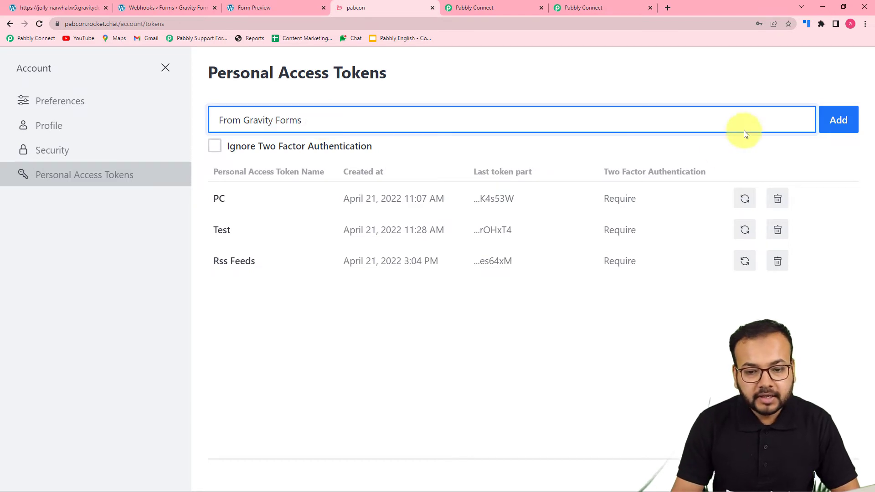
left_click(839, 120)
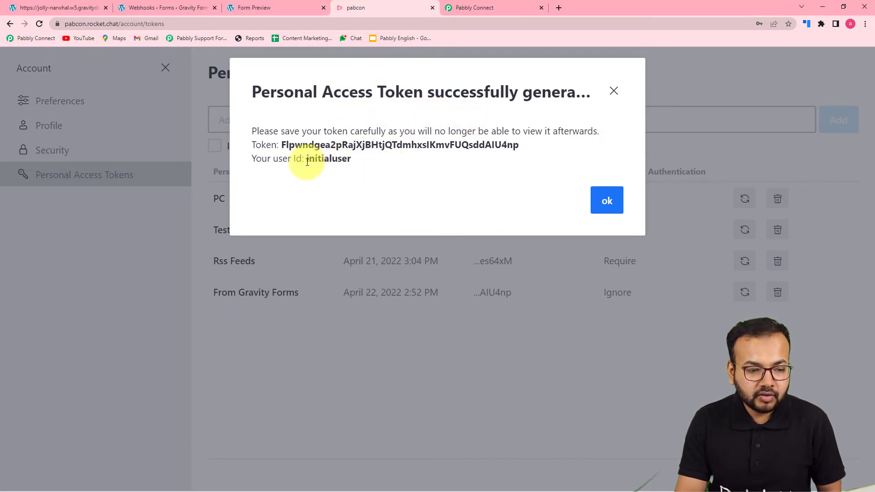
Copy the revealed user ID and return to Pabbly Connect
left_click_drag(309, 163, 346, 162)
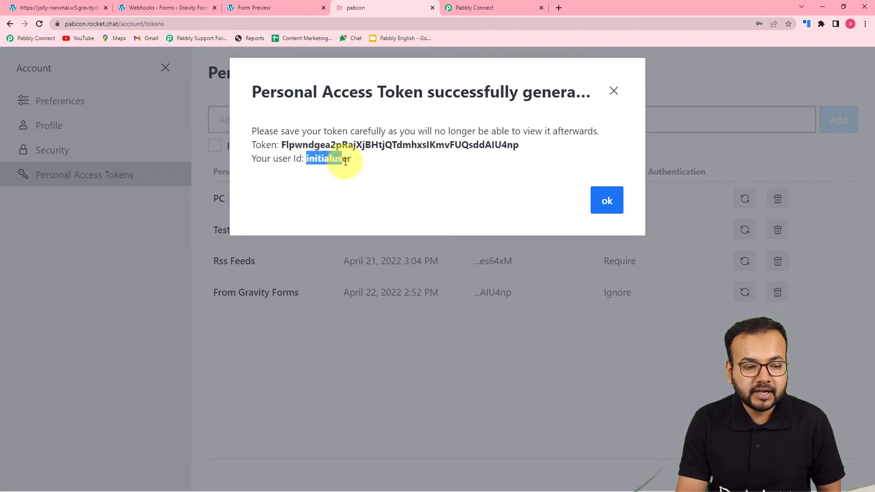
right_click(346, 163)
left_click(368, 175)
left_click(471, 8)
Paste the Rocket.Chat user ID into the User Id field as plain text
scroll(477, 147, "up", 4)
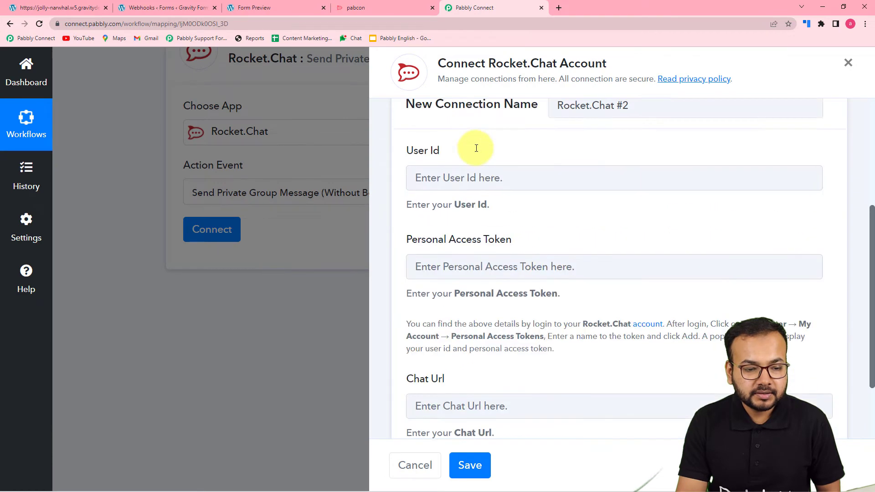
right_click(450, 245)
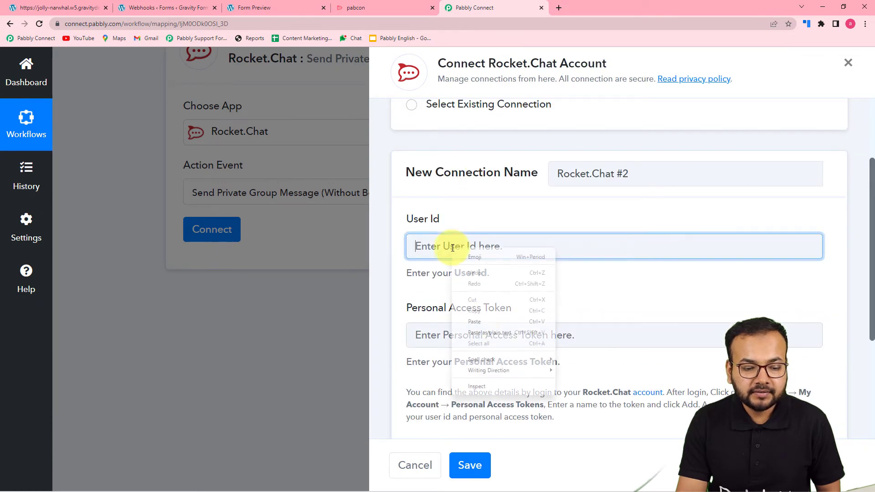
left_click(486, 332)
scroll(478, 321, "down", 5)
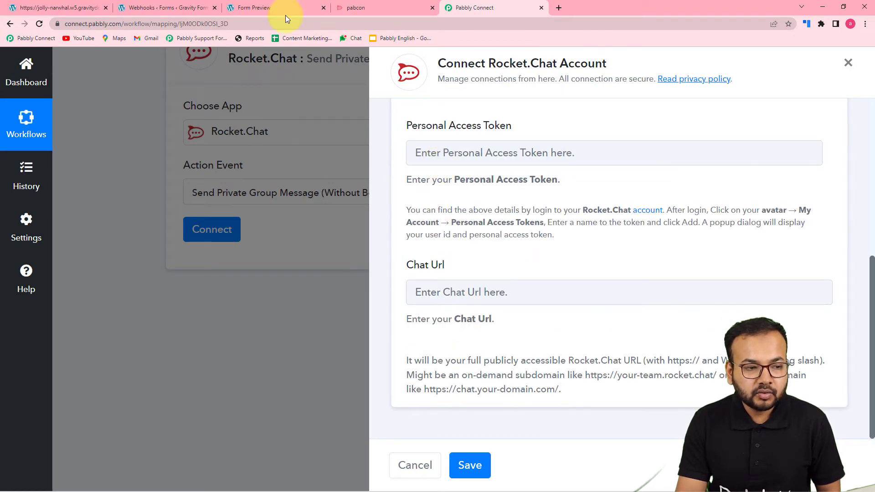
Copy the generated token from Rocket.Chat and paste it into Personal Access Token
left_click(365, 7)
left_click_drag(283, 148, 514, 148)
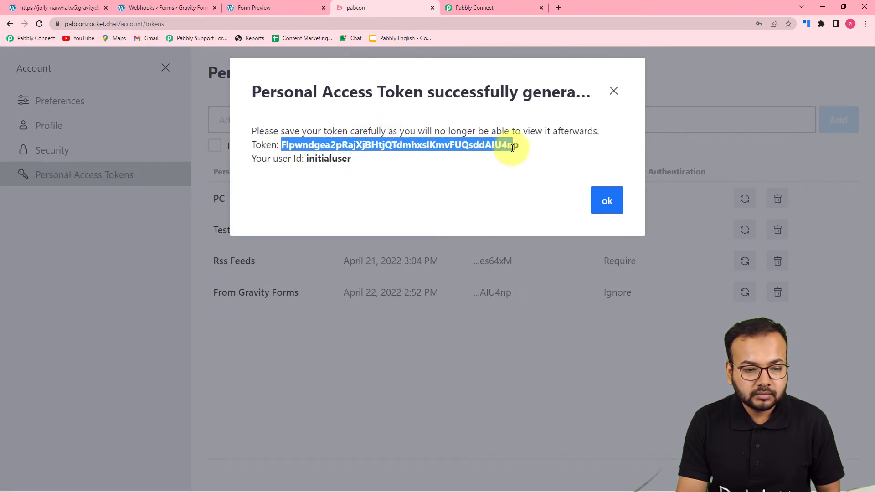
right_click(496, 144)
left_click(504, 152)
left_click(490, 6)
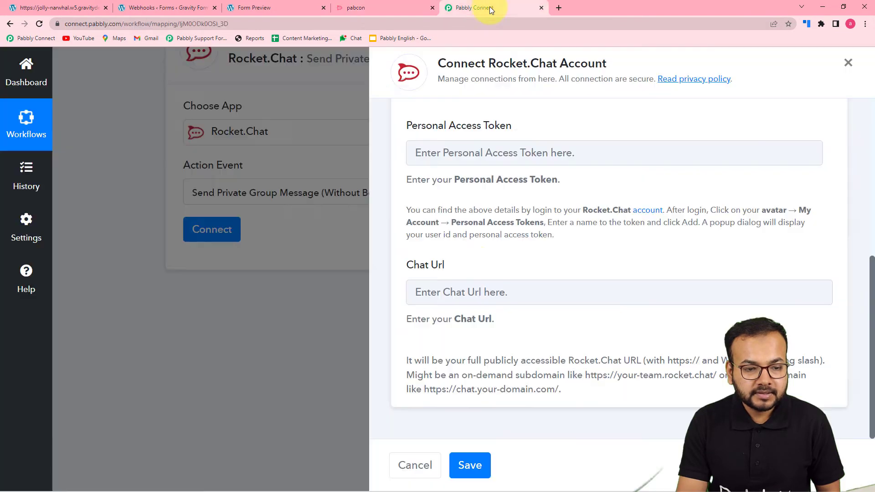
right_click(458, 154)
left_click(480, 228)
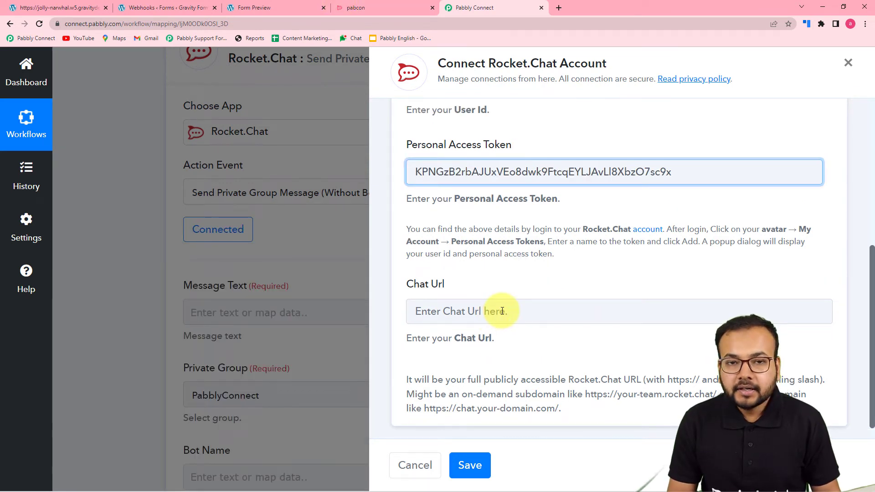
scroll(503, 310, "down", 1)
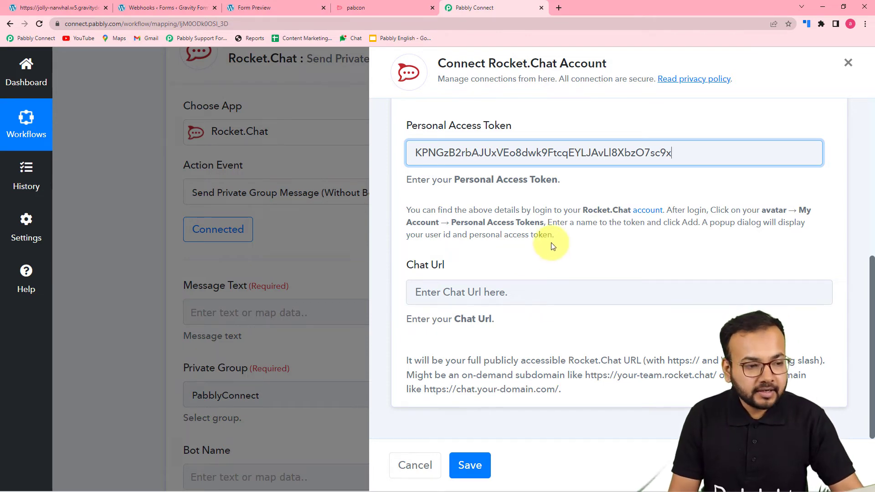
left_click(356, 8)
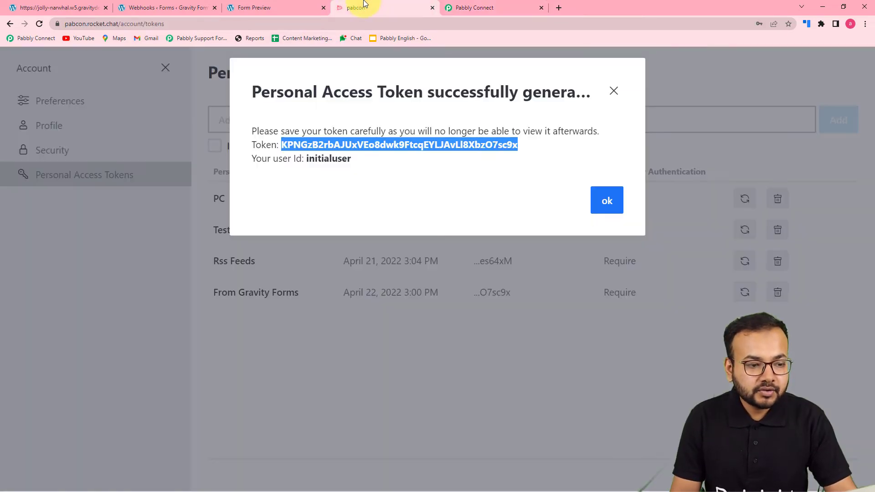
Dismiss the token dialog, close Account settings to show PabCon, and copy its URL
left_click(607, 199)
left_click(165, 68)
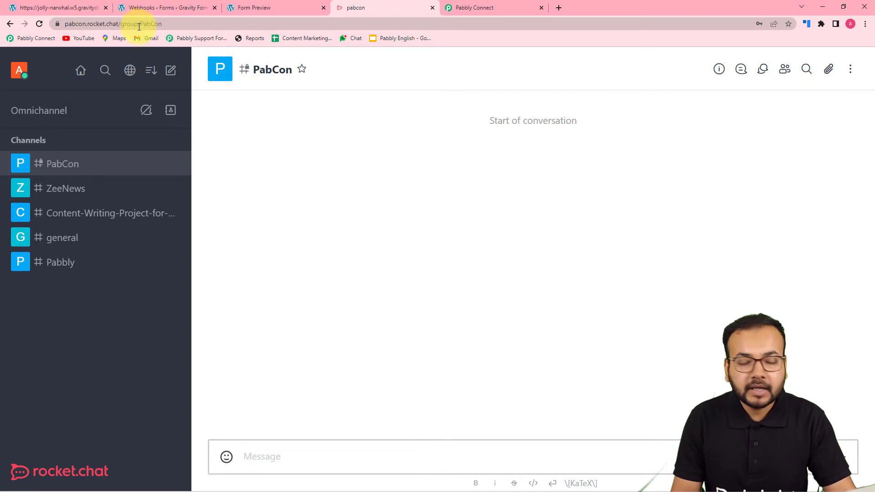
left_click(160, 26)
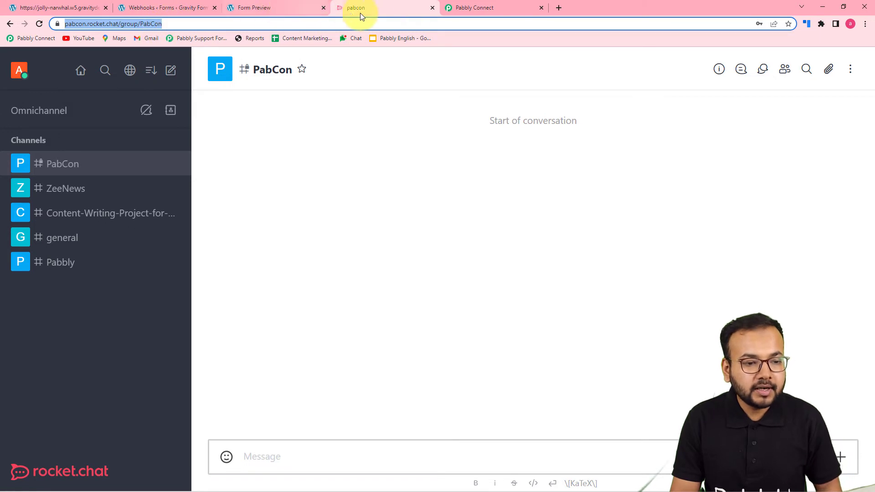
left_click(462, 9)
left_click(453, 292)
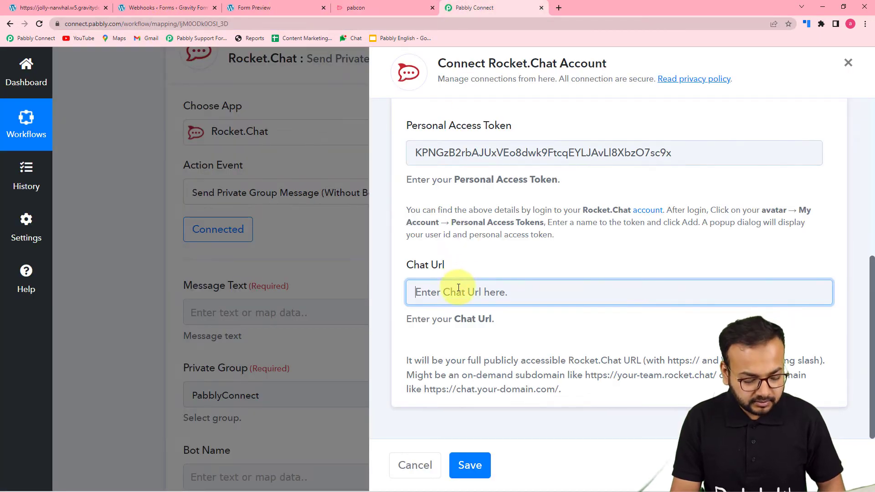
key("ctrl+v")
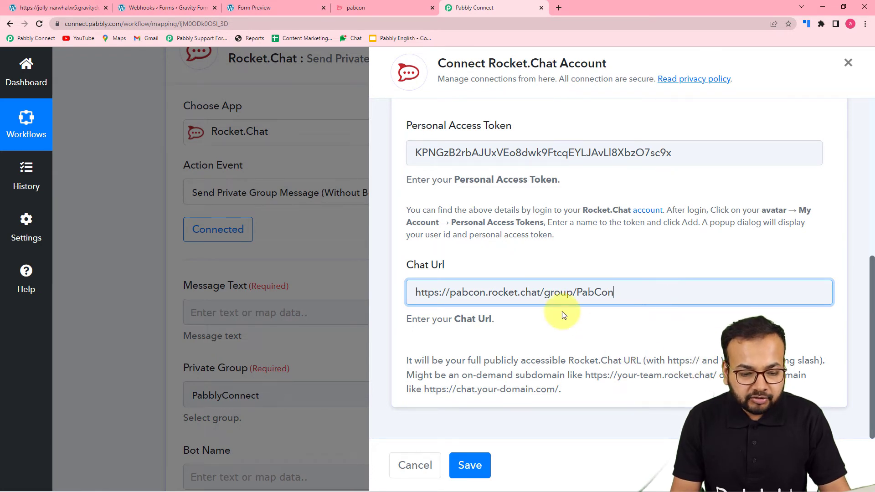
key("BackSpace")
key("BackSpace")
key("BackSpace")
key("BackSpace")
key("BackSpace")
key("BackSpace")
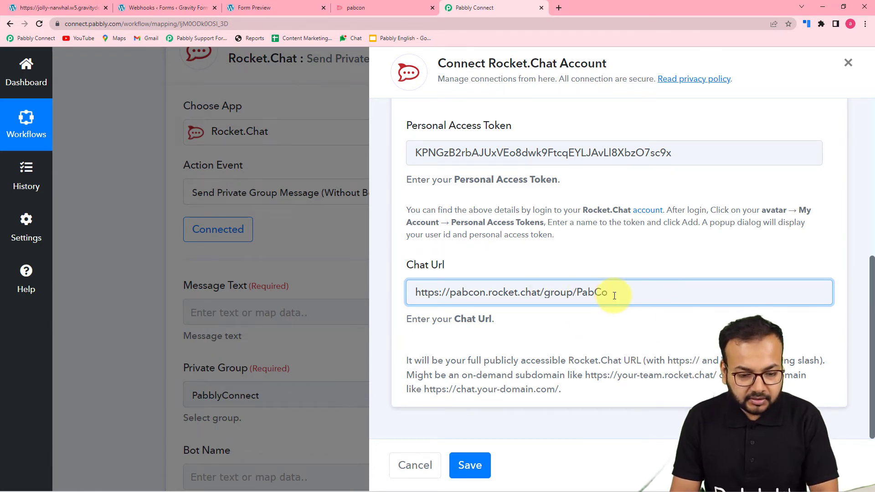
key("BackSpace")
key("BackSpace")
key("BackSpace")
key("BackSpace")
key("BackSpace")
key("BackSpace")
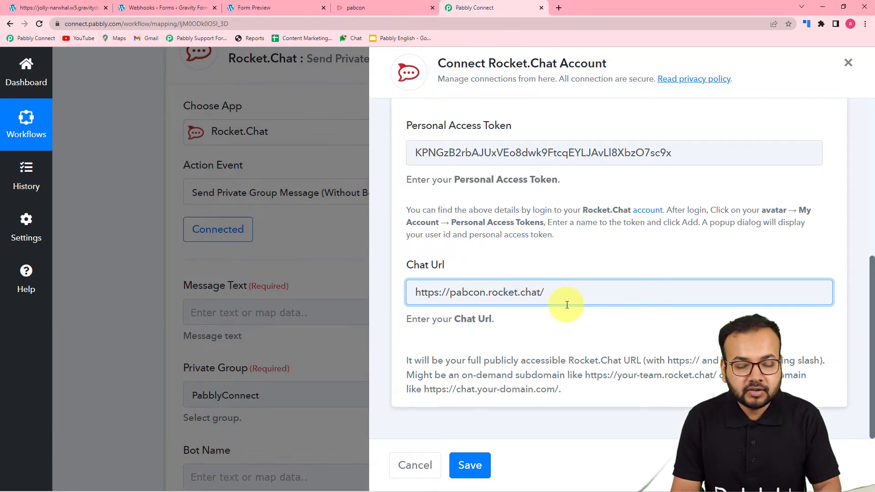
left_click(470, 465)
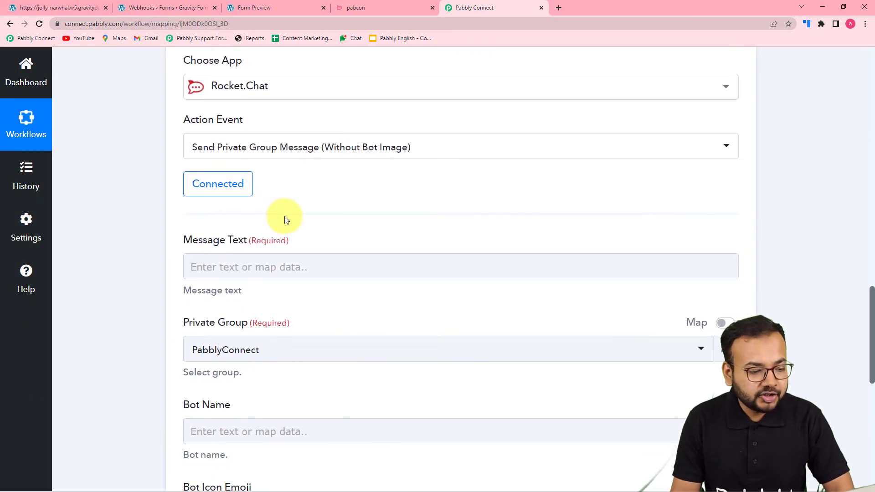
scroll(285, 216, "down", 2)
Type 'Hey Team,' and a 'Details are as follows:' line into Message Text
left_click(219, 181)
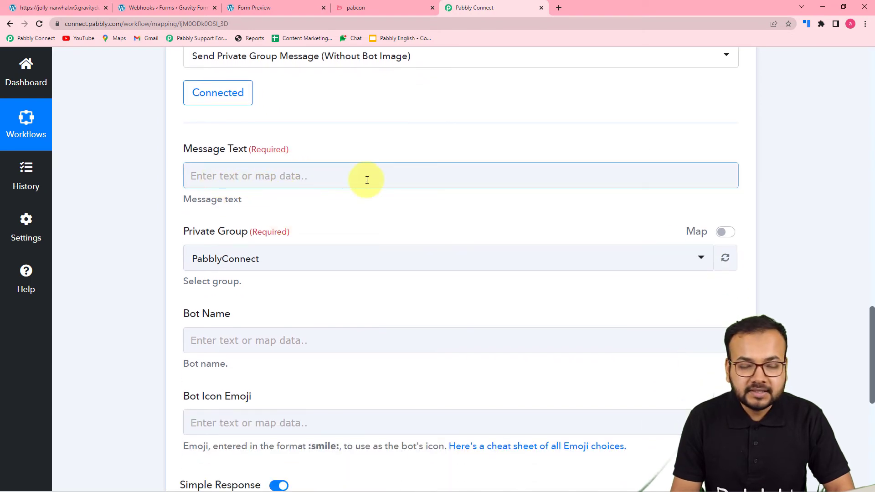
scroll(360, 271, "down", 1)
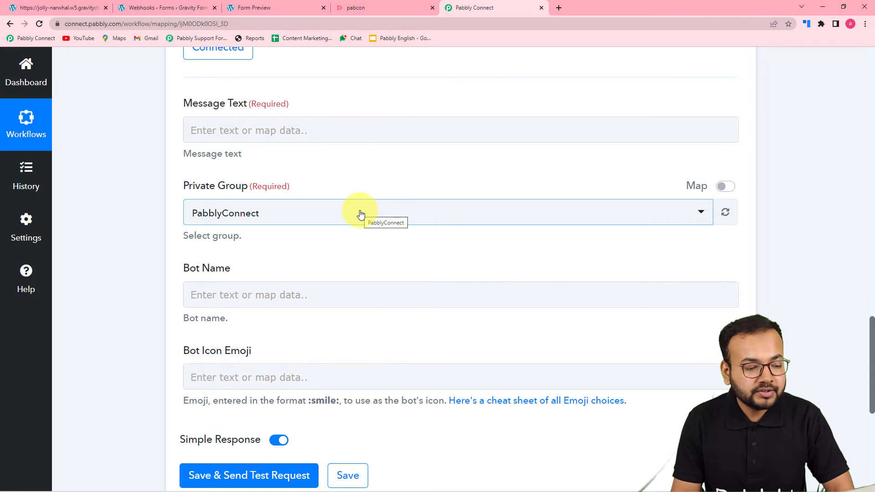
left_click(313, 123)
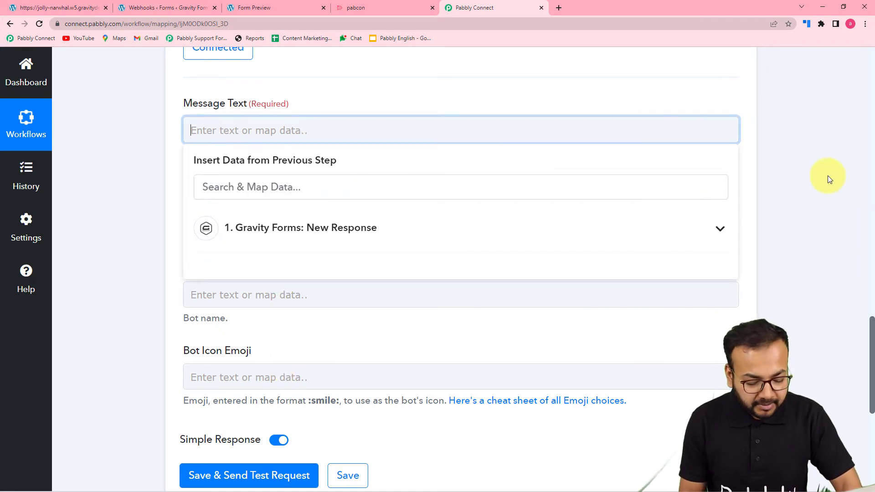
type("He")
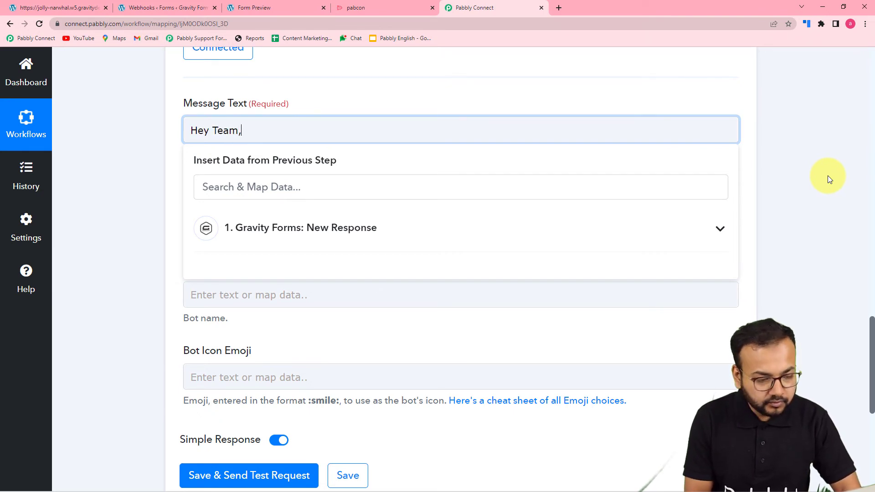
type("y Team,")
key("Return")
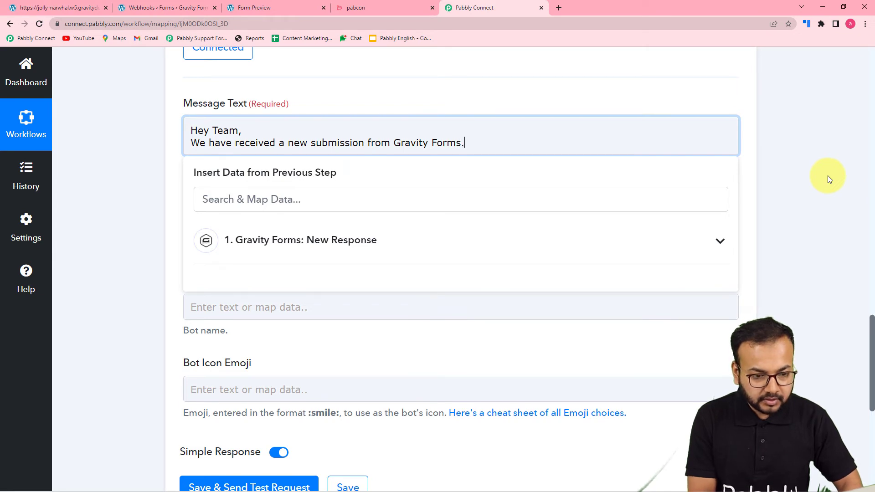
type("he Details are as fol")
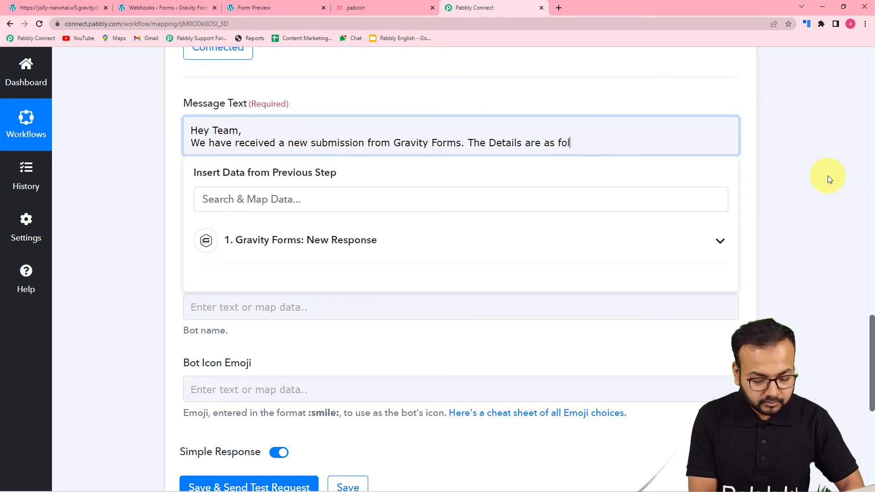
type("lows")
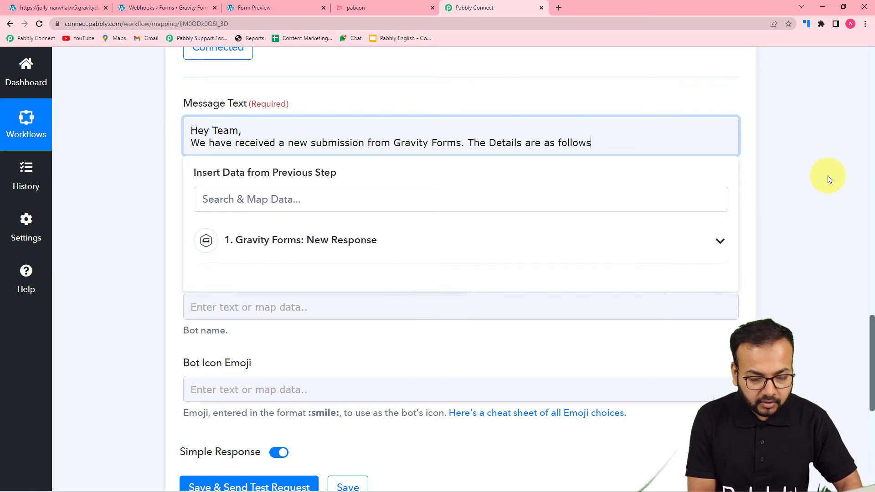
type(":")
key("Return")
Add the Name:, Email: and Phone: labels on separate lines
type("N")
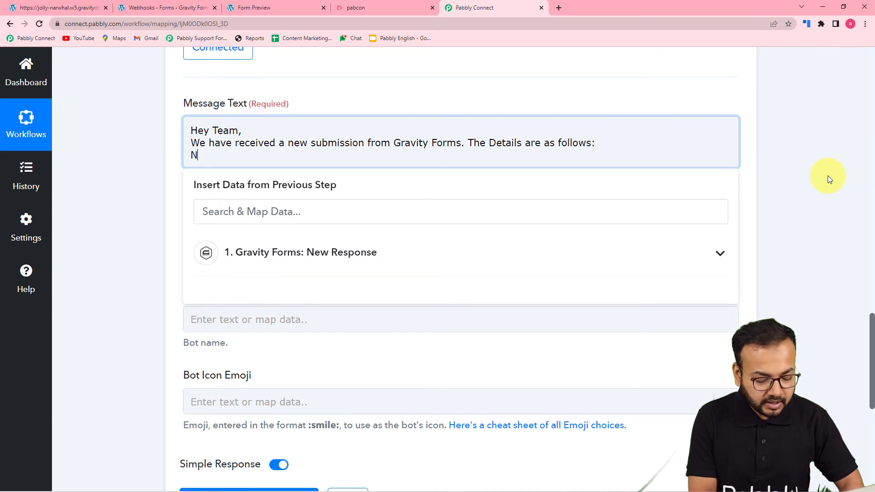
type("ame:")
key("Return")
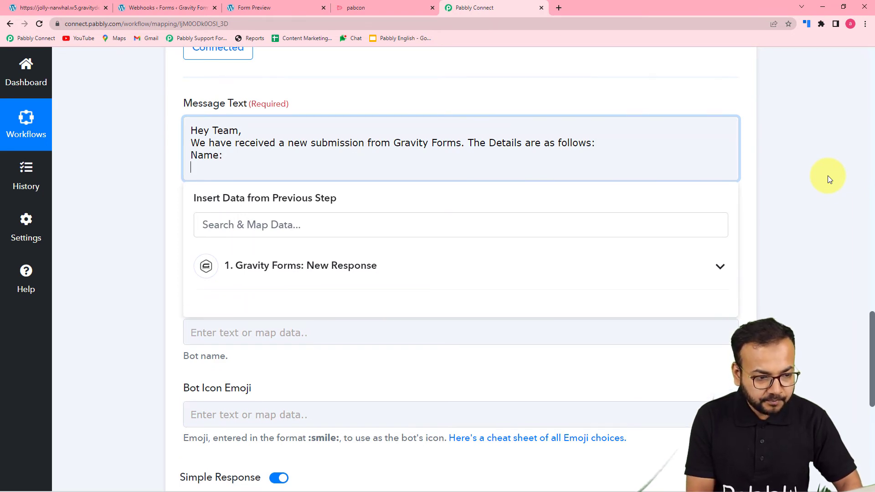
scroll(828, 176, "up", 10)
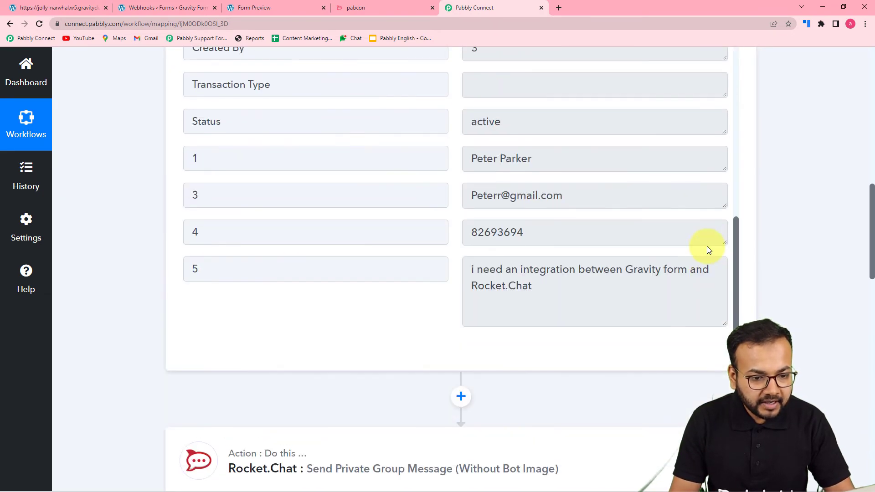
scroll(707, 246, "down", 9)
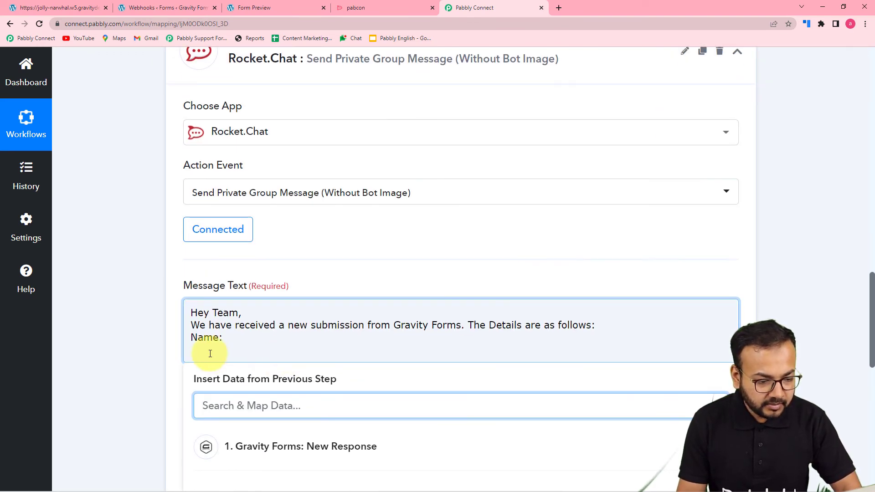
left_click(213, 338)
key("Return")
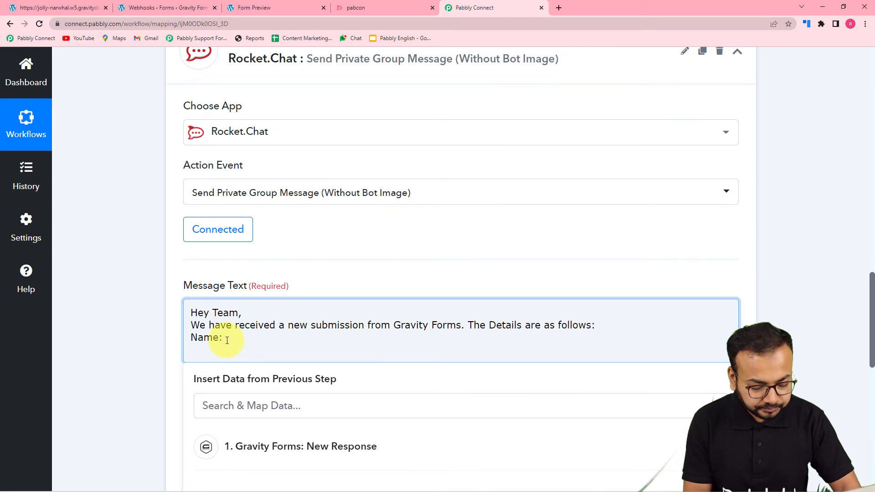
type("Email:")
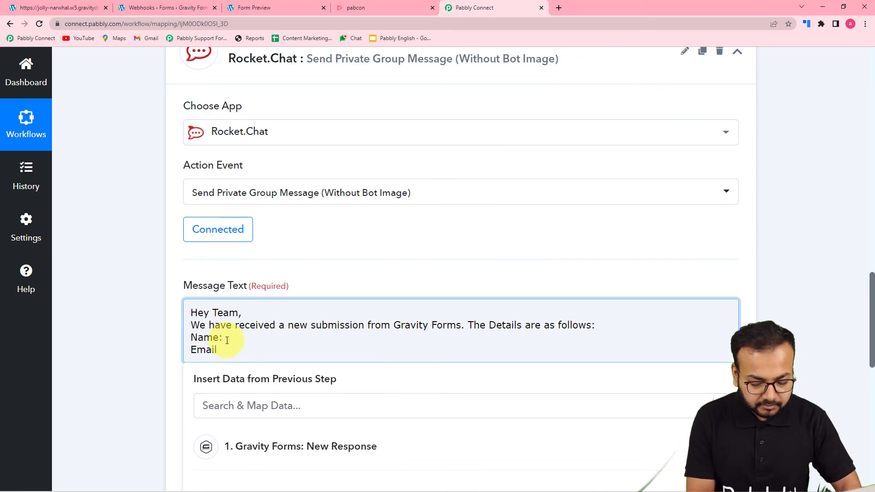
key("Return")
type("P")
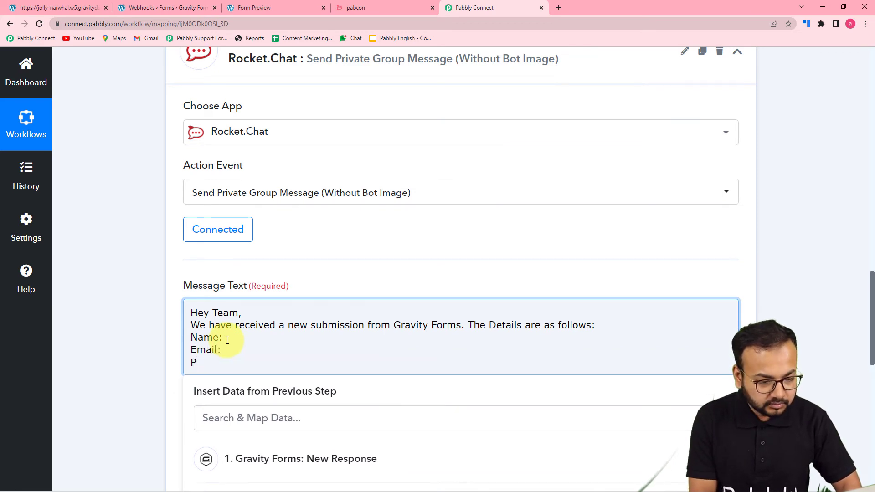
type("hone:")
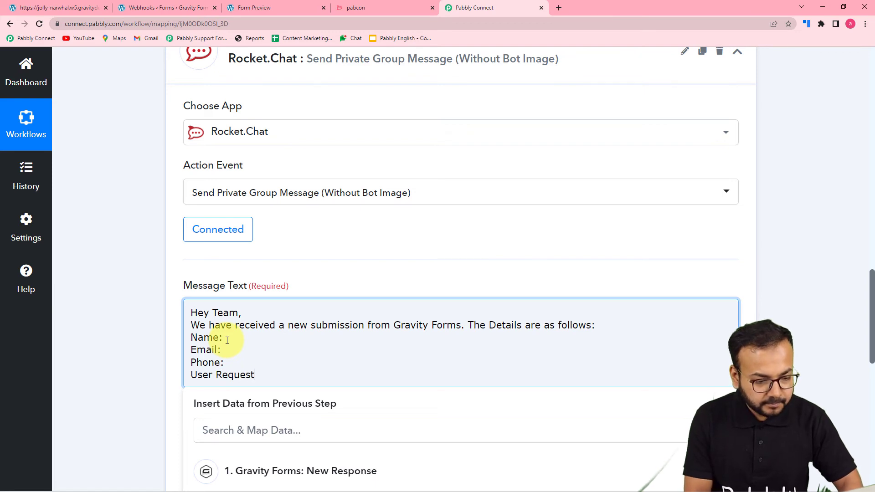
Insert the Gravity Forms name and email fields after the Name and Email labels
scroll(227, 340, "down", 3)
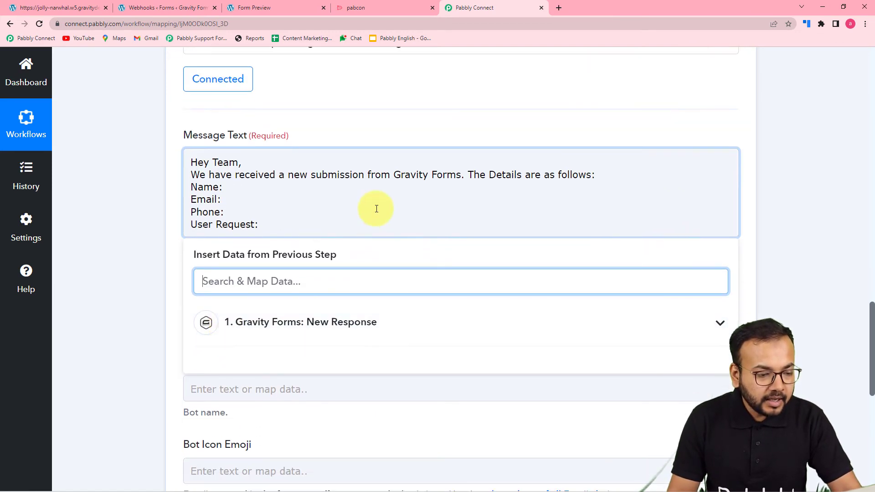
left_click(222, 188)
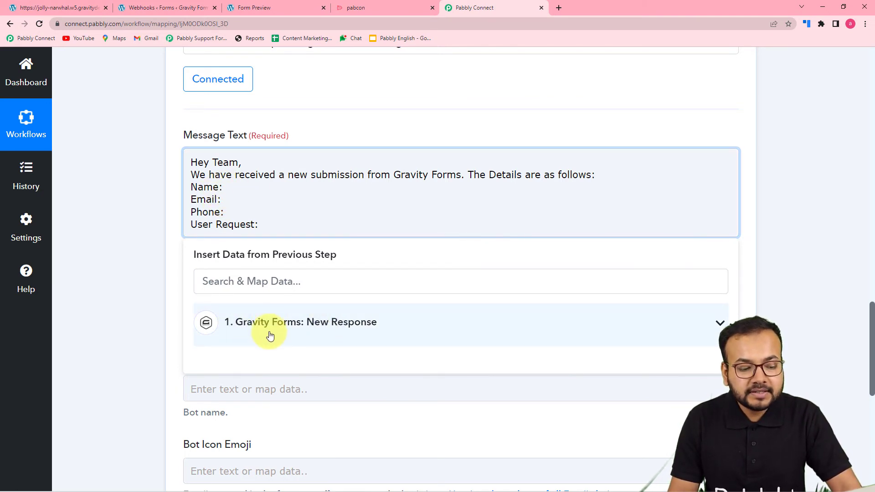
left_click(305, 336)
scroll(299, 370, "down", 3)
scroll(299, 370, "down", 9)
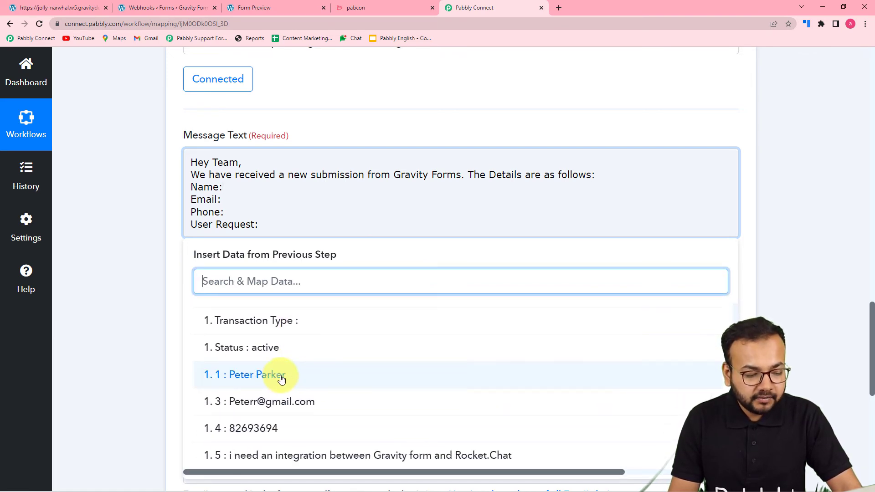
left_click(282, 378)
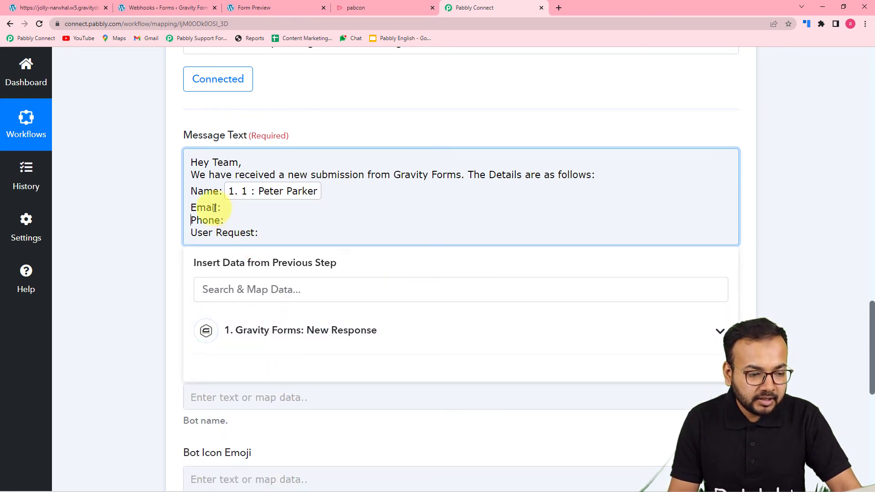
left_click(280, 333)
scroll(279, 401, "down", 10)
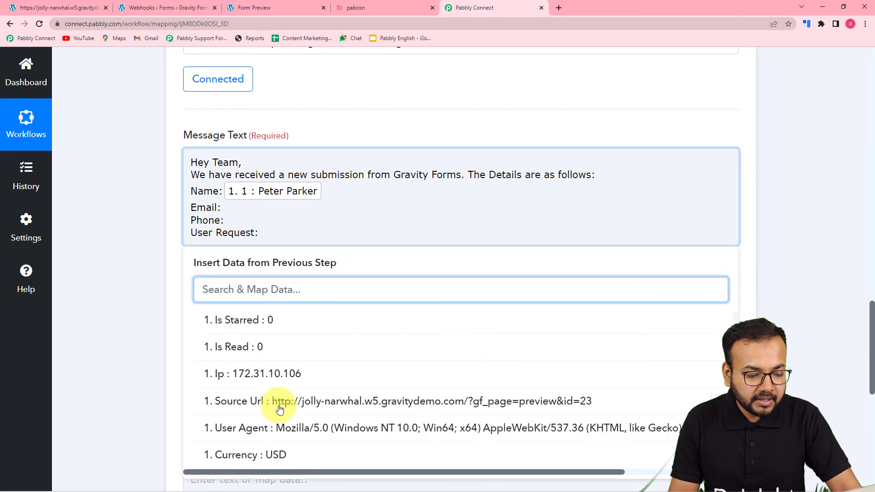
scroll(279, 409, "down", 3)
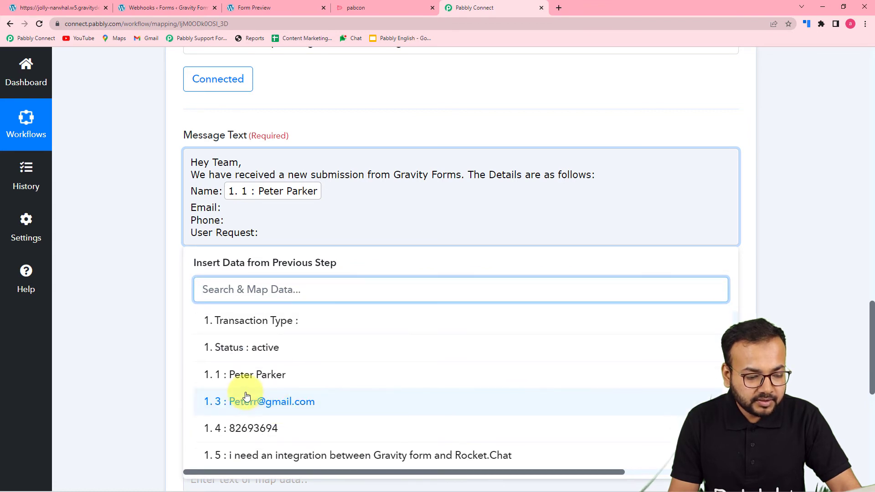
left_click(276, 401)
Insert the phone number and user request fields after the Phone and User Request labels
left_click(228, 232)
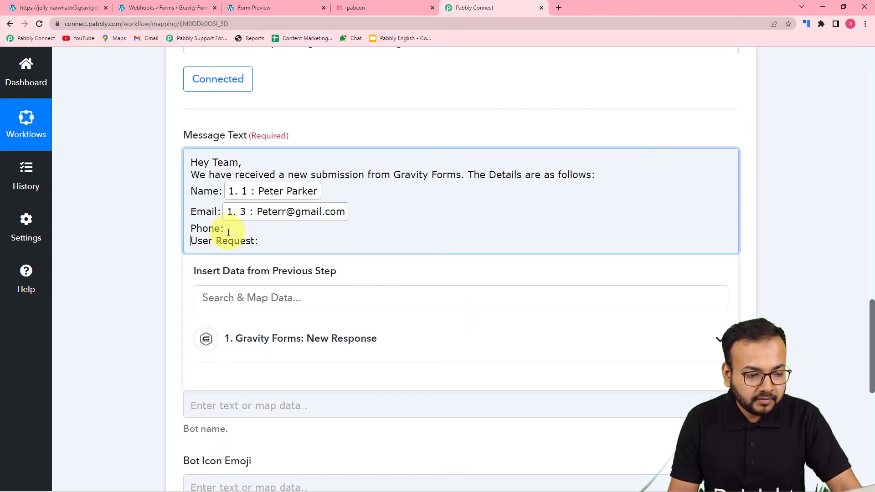
left_click(262, 338)
scroll(299, 463, "down", 8)
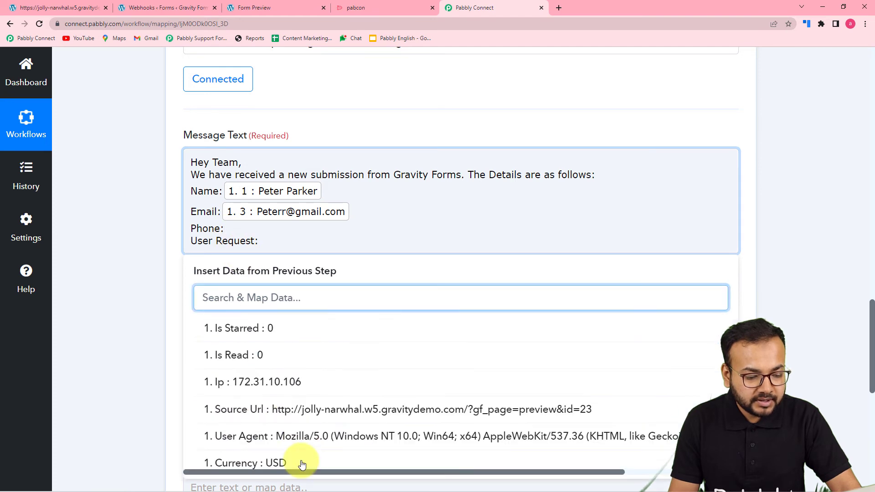
scroll(302, 465, "down", 5)
left_click(283, 428)
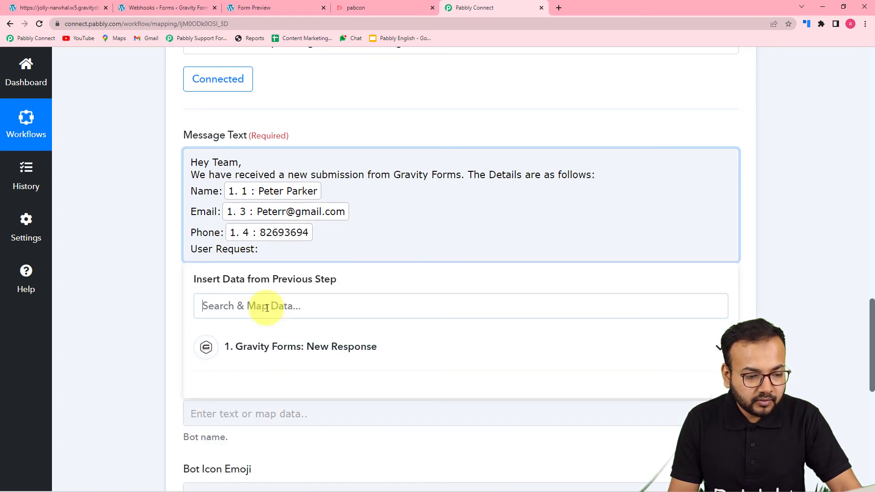
left_click(289, 354)
scroll(328, 439, "down", 10)
scroll(327, 443, "down", 4)
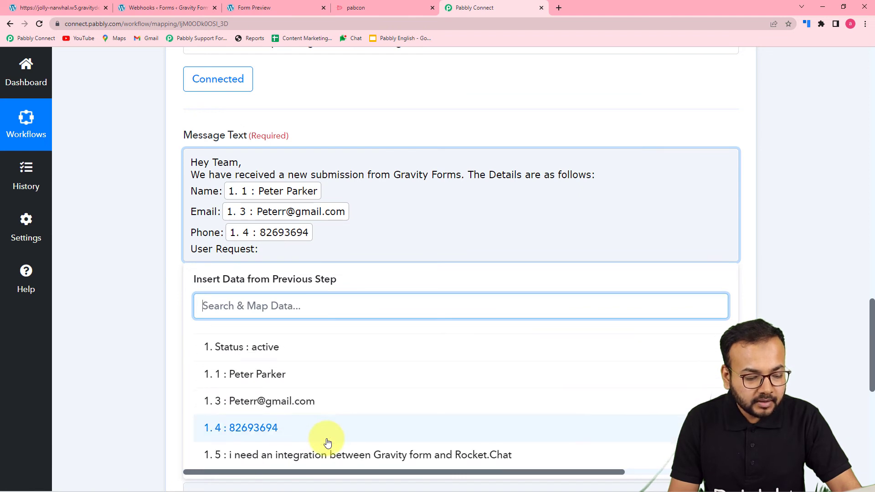
left_click(313, 456)
left_click(141, 293)
scroll(141, 293, "down", 3)
left_click(313, 206)
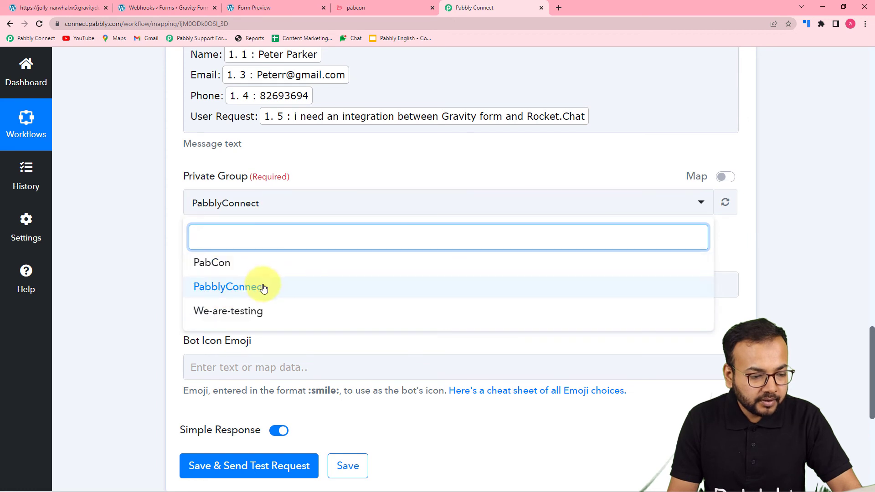
Choose PabCon as the private group, checking it in Rocket.Chat
left_click(259, 262)
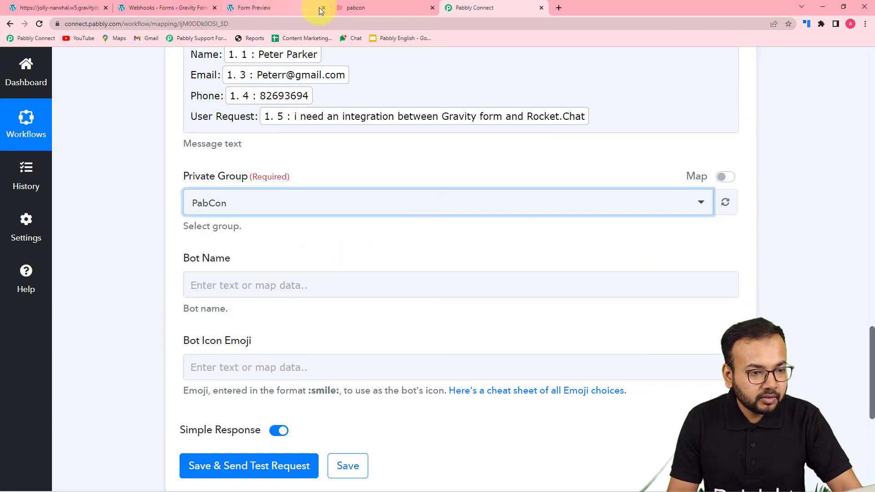
left_click(350, 8)
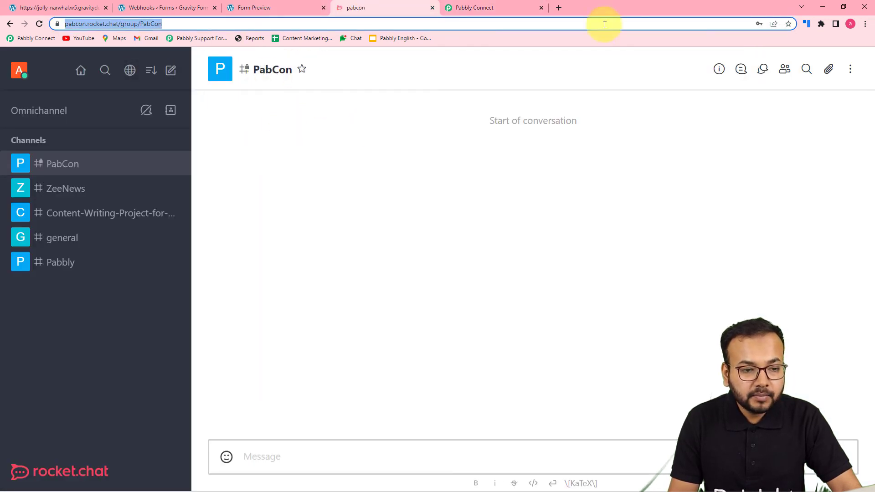
left_click(484, 8)
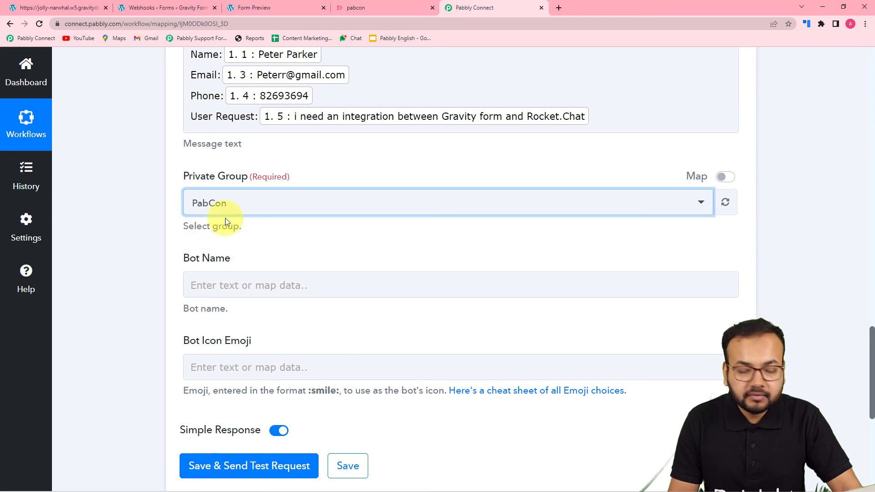
scroll(173, 232, "down", 3)
Enter 'Gravity' as the Bot Name
left_click(276, 151)
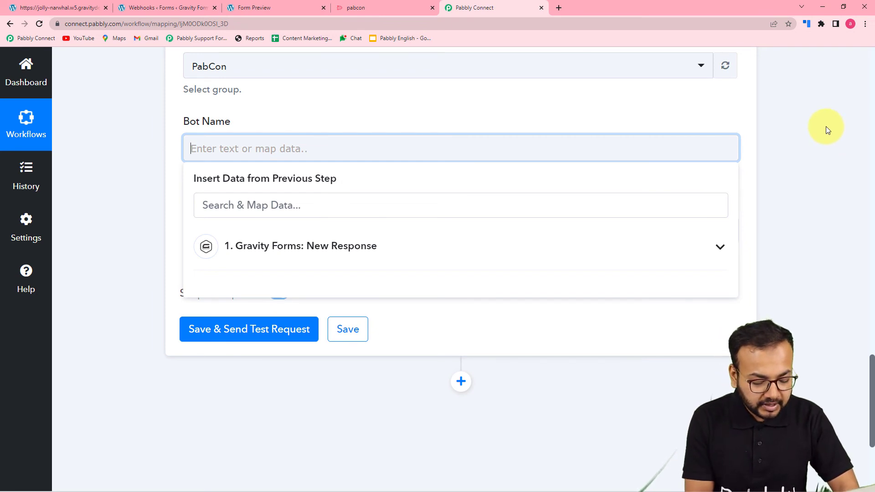
type("Gravity")
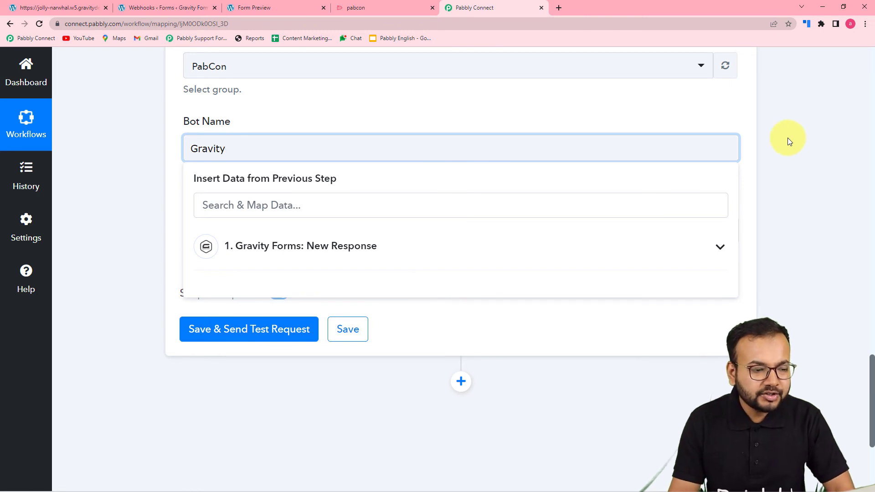
left_click(607, 122)
scroll(527, 160, "down", 3)
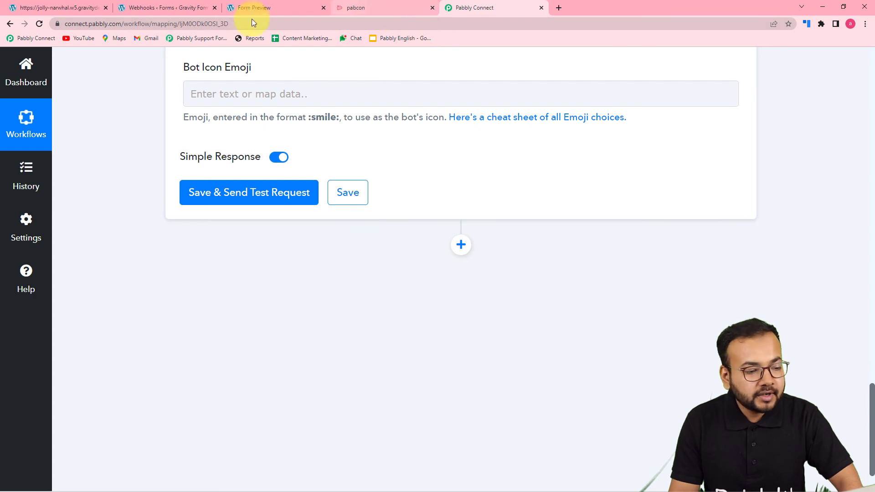
Save the Rocket.Chat action step, send a test request, and review the response
left_click(376, 10)
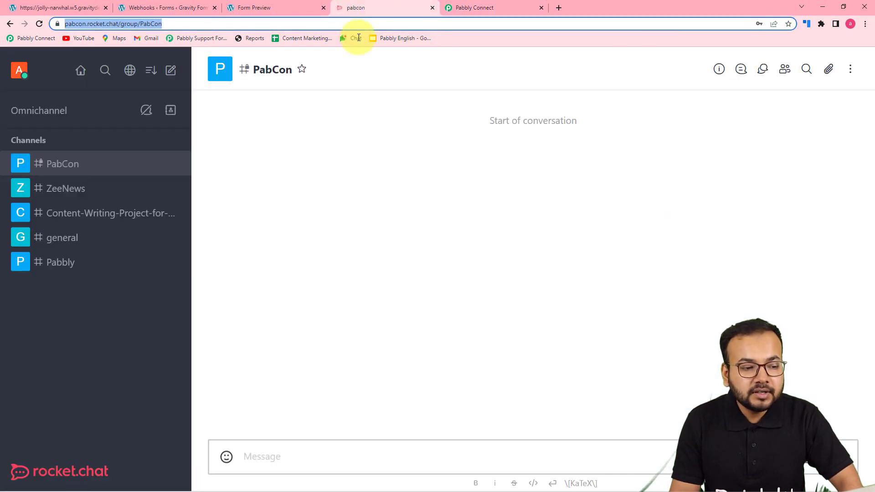
left_click(467, 10)
left_click(214, 193)
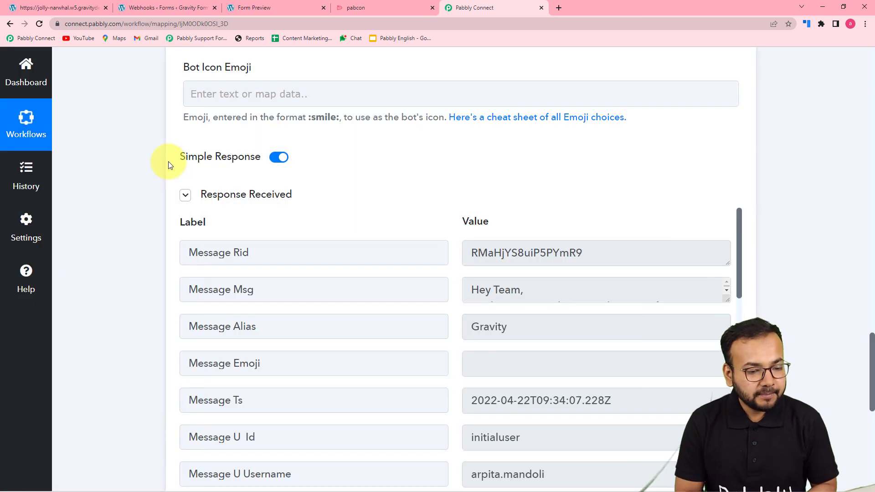
scroll(195, 237, "down", 5)
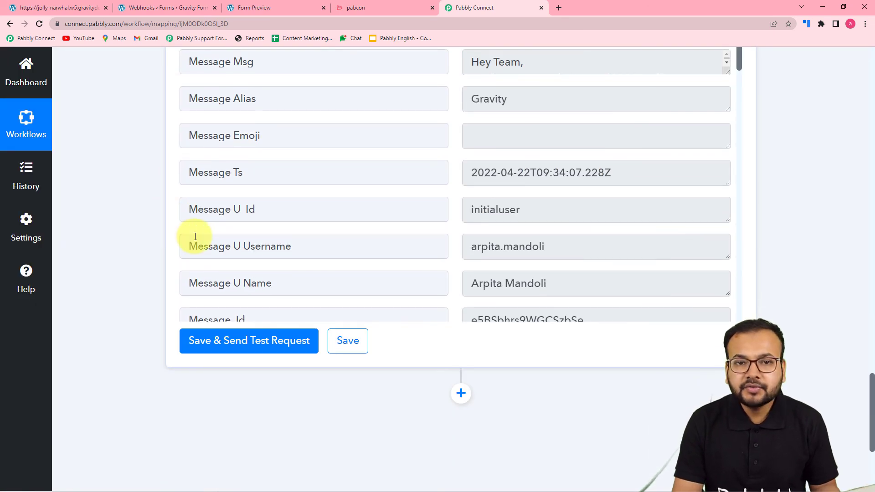
Verify the test message from bot 'Gravity' with the submission details reached the PabCon group
left_click(369, 10)
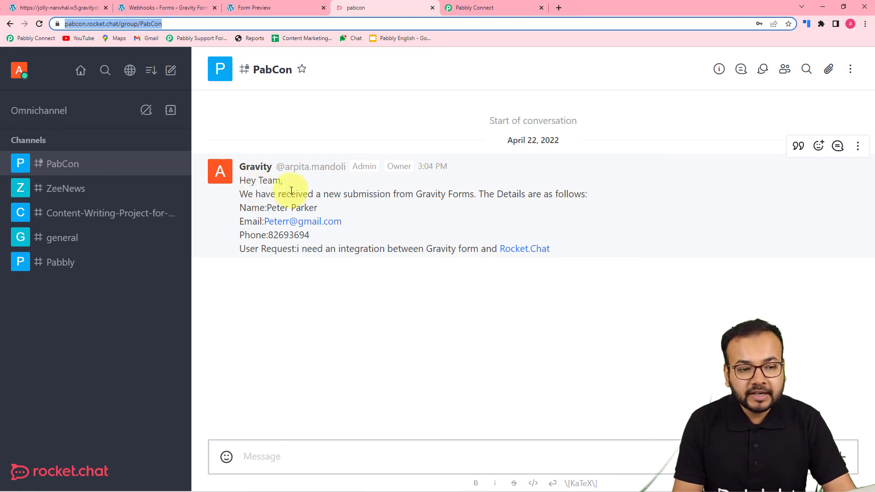
left_click(478, 7)
scroll(729, 242, "up", 15)
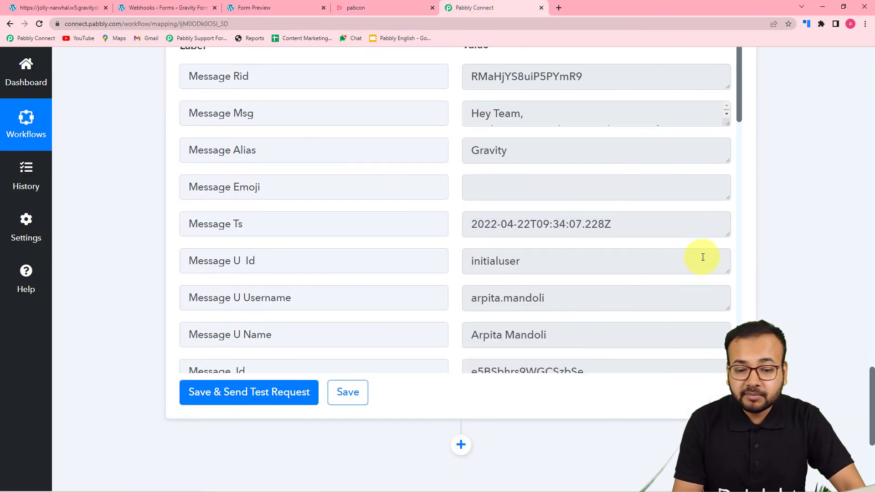
scroll(725, 229, "up", 20)
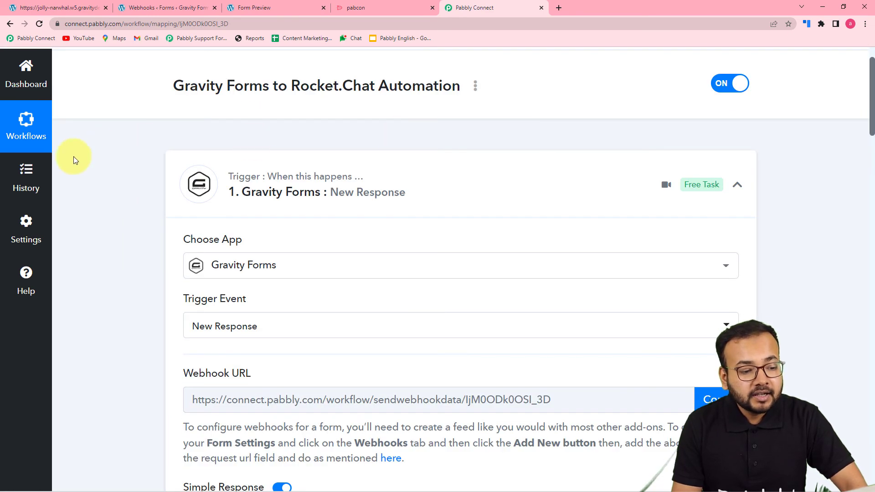
scroll(149, 219, "down", 6)
scroll(149, 220, "down", 6)
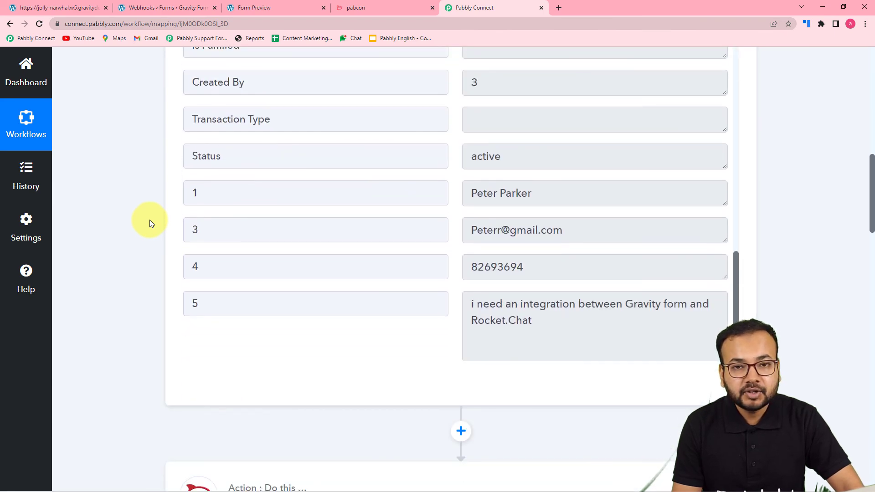
scroll(149, 220, "down", 9)
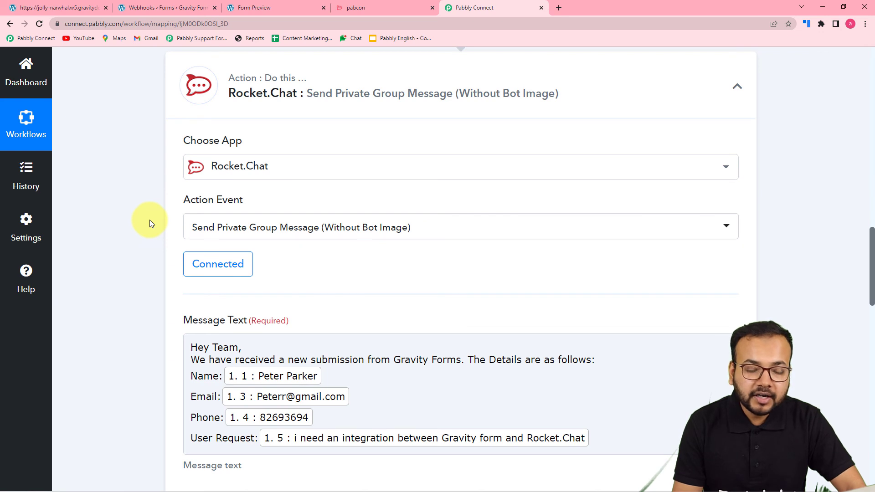
scroll(150, 220, "down", 3)
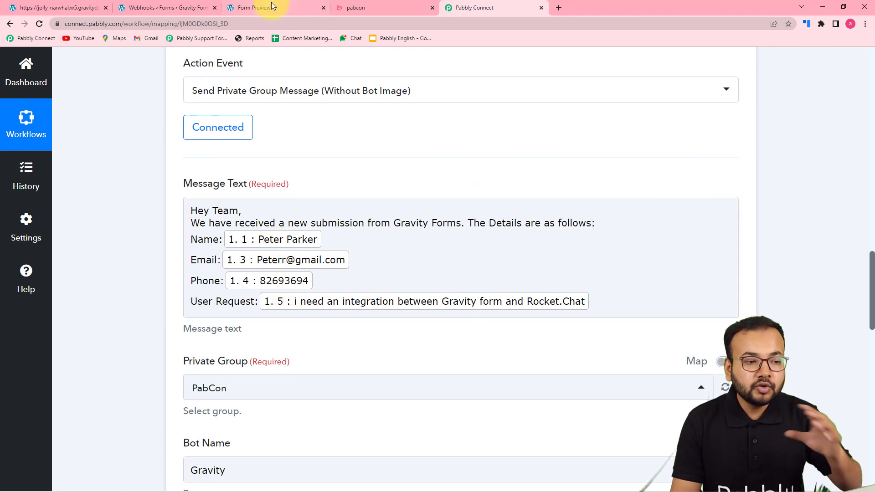
left_click(346, 9)
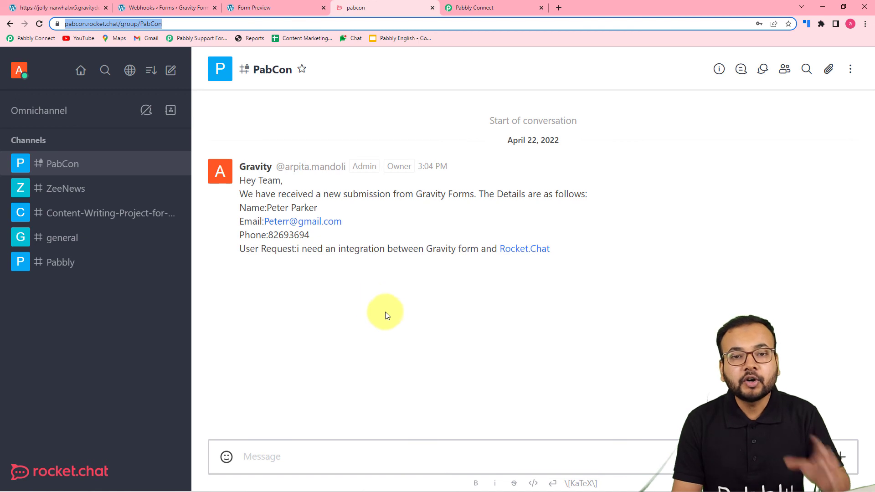
left_click(497, 12)
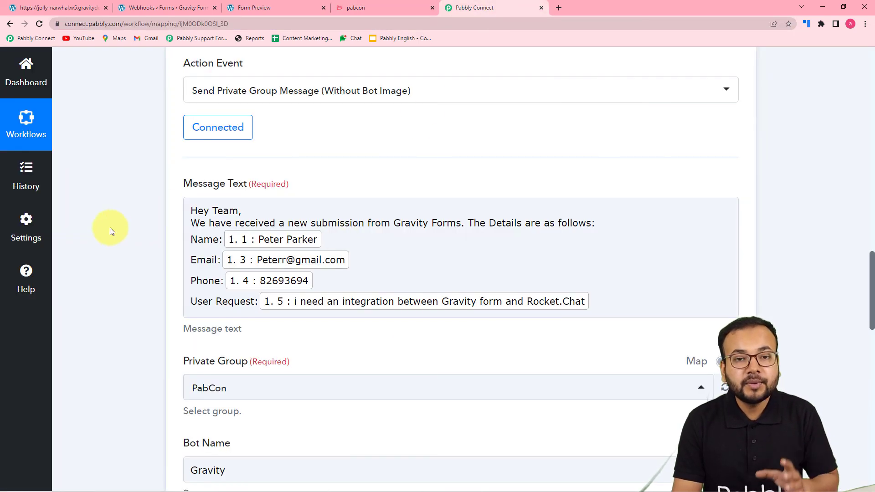